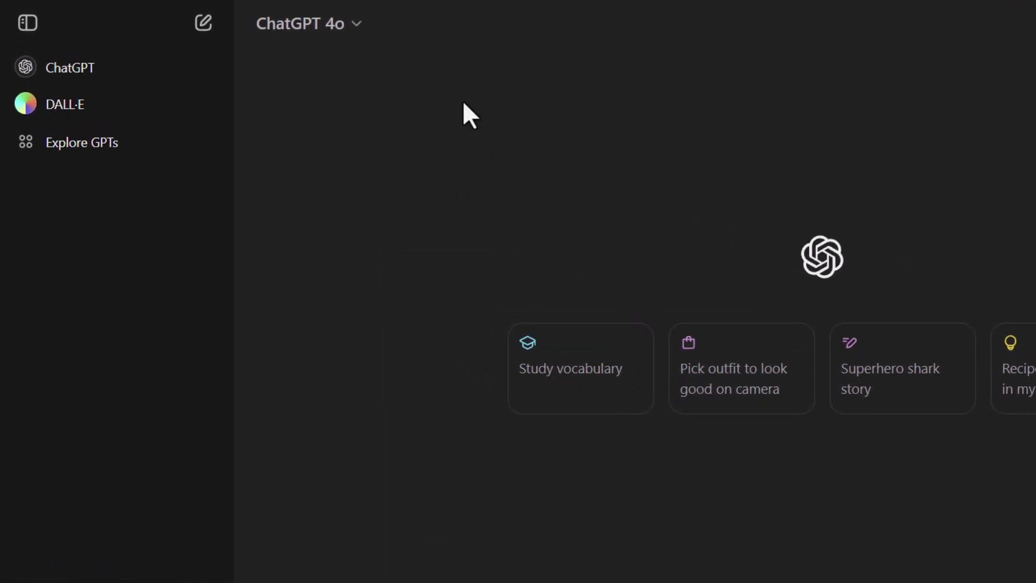
Step: View the available ChatGPT models and the sources offered for attaching a file
left_click(356, 52)
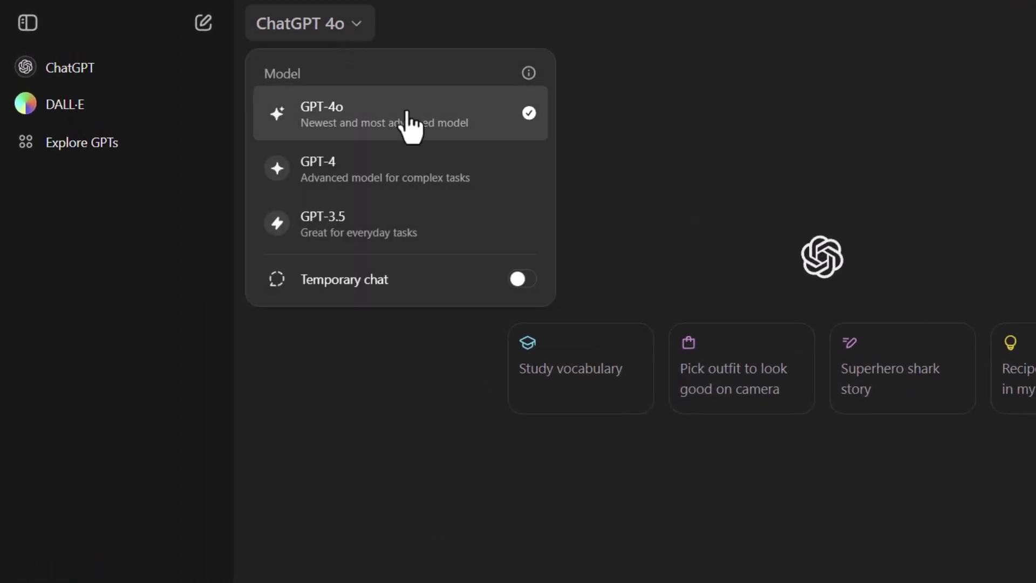
left_click(623, 139)
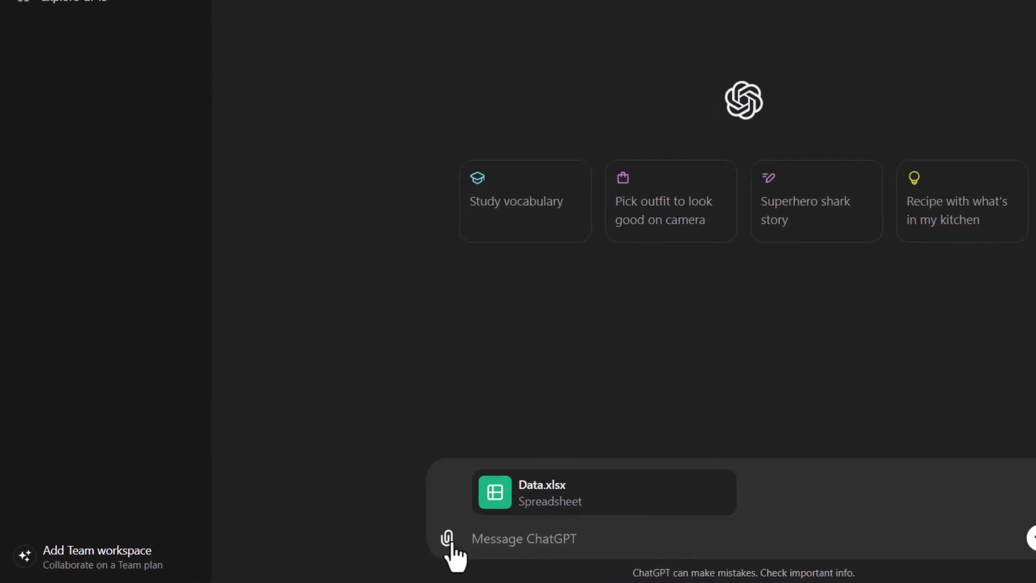
left_click(448, 539)
mouse_move(556, 458)
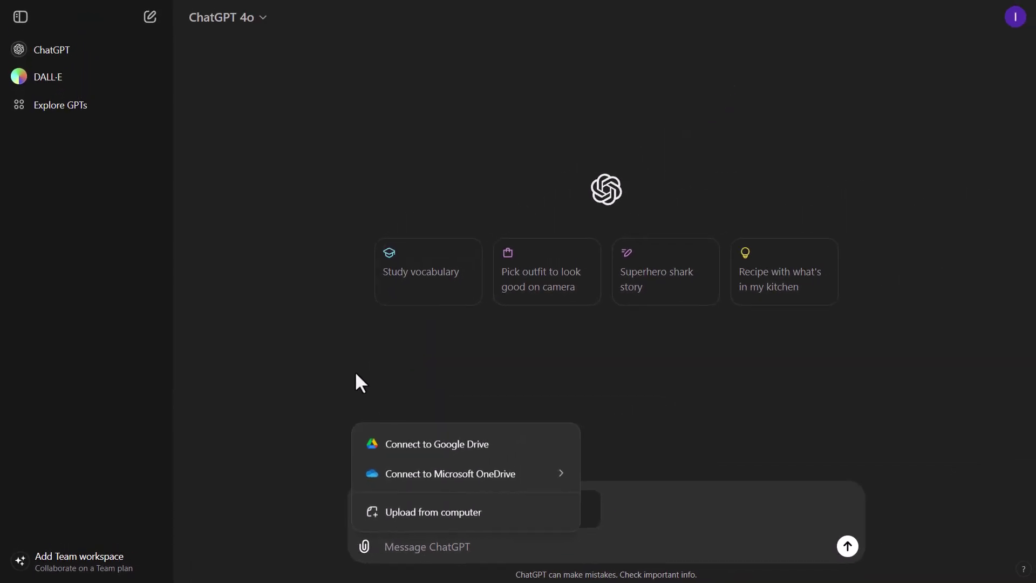
left_click(439, 523)
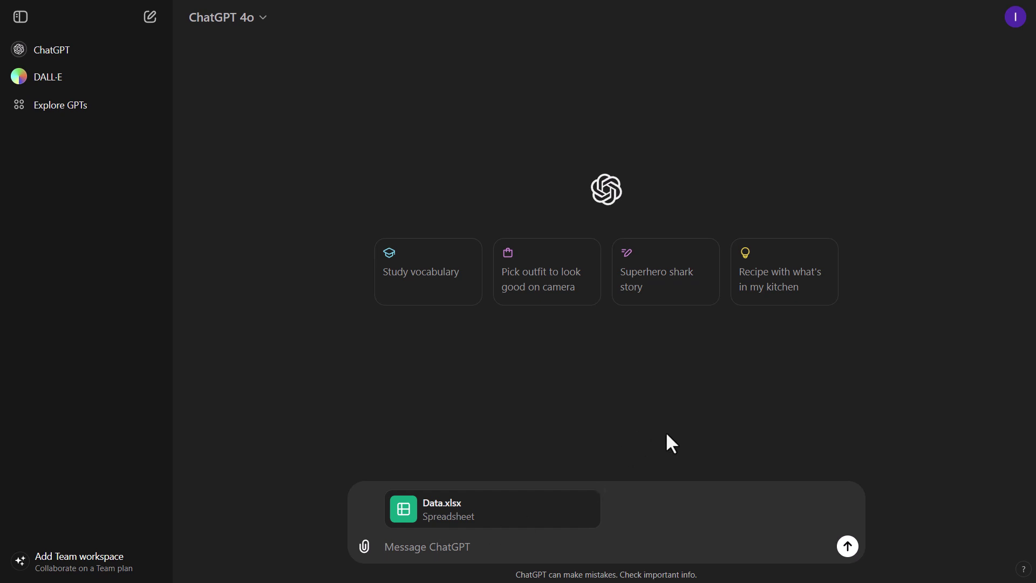
Step: Send the prompt "Load and display the data" with the attached Data.xlsx spreadsheet
type("Load and display the data")
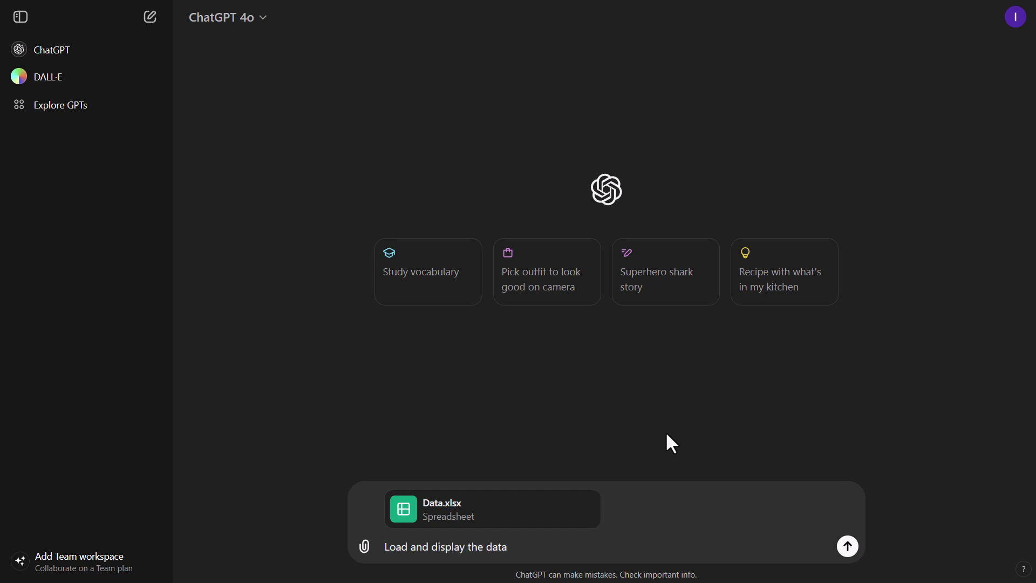
key("Return")
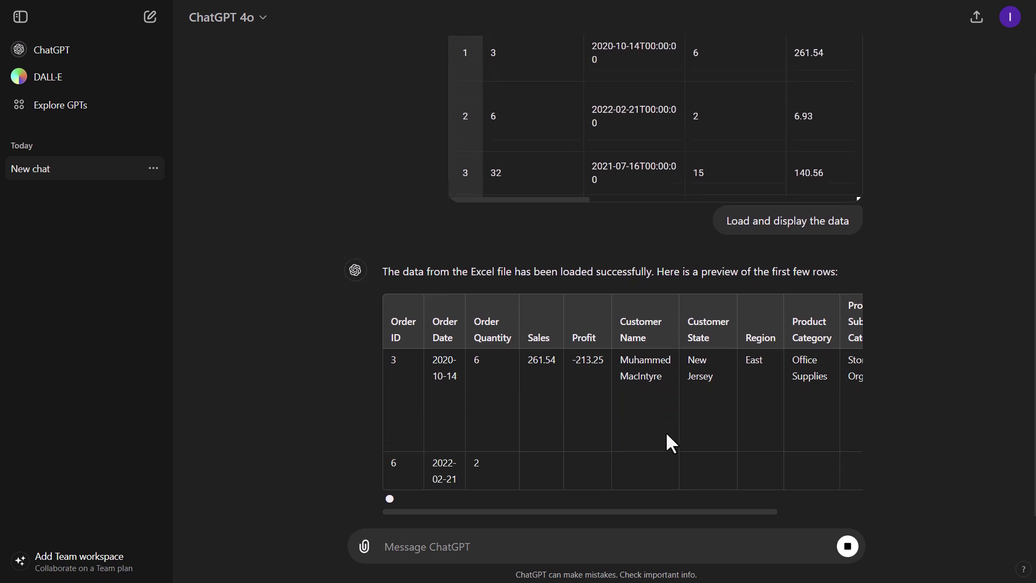
Step: Expand the interactive Data table beside the chat and look over its rows and columns
scroll(682, 281, "up", 2)
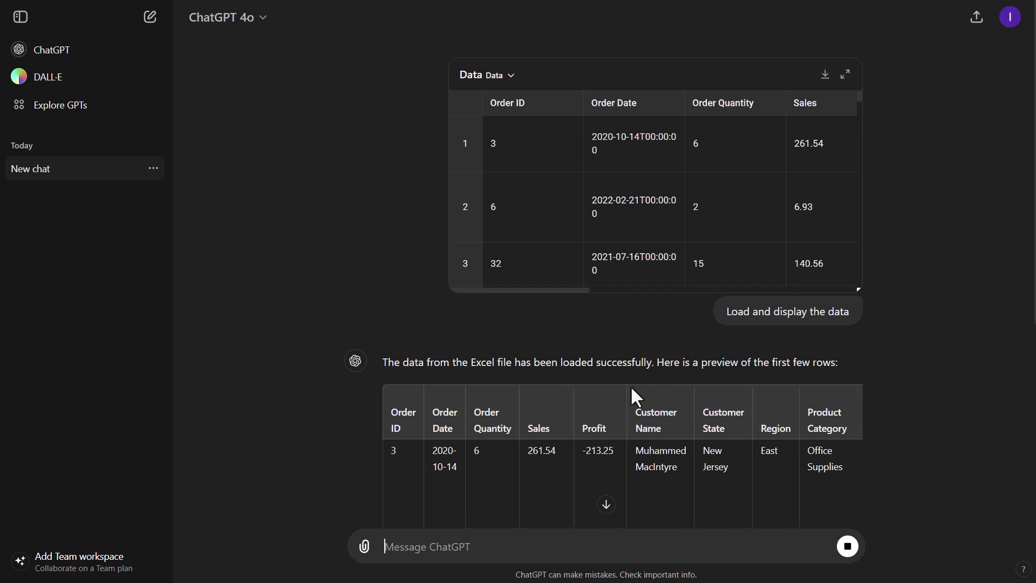
scroll(631, 389, "down", 1)
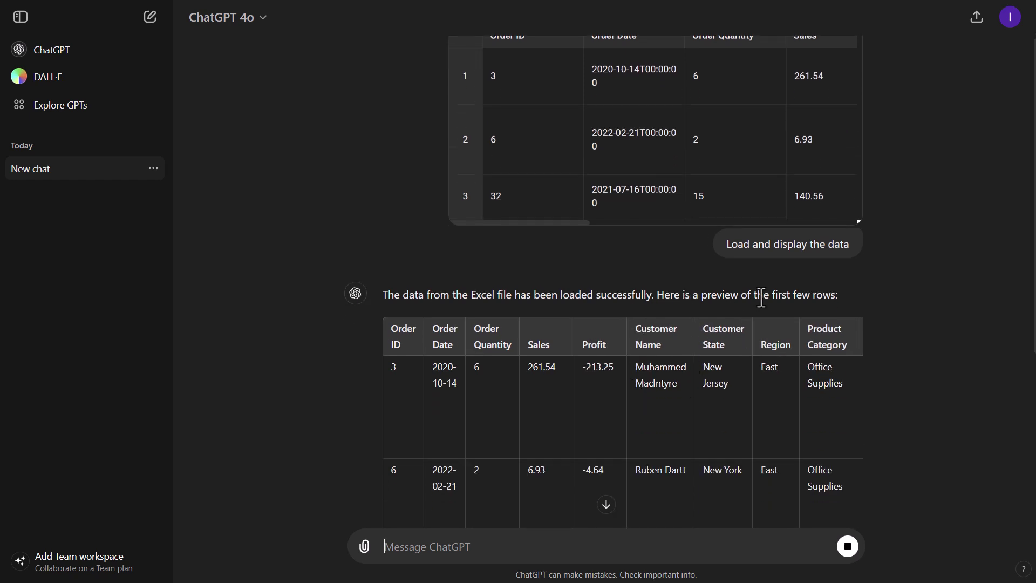
scroll(753, 298, "up", 1)
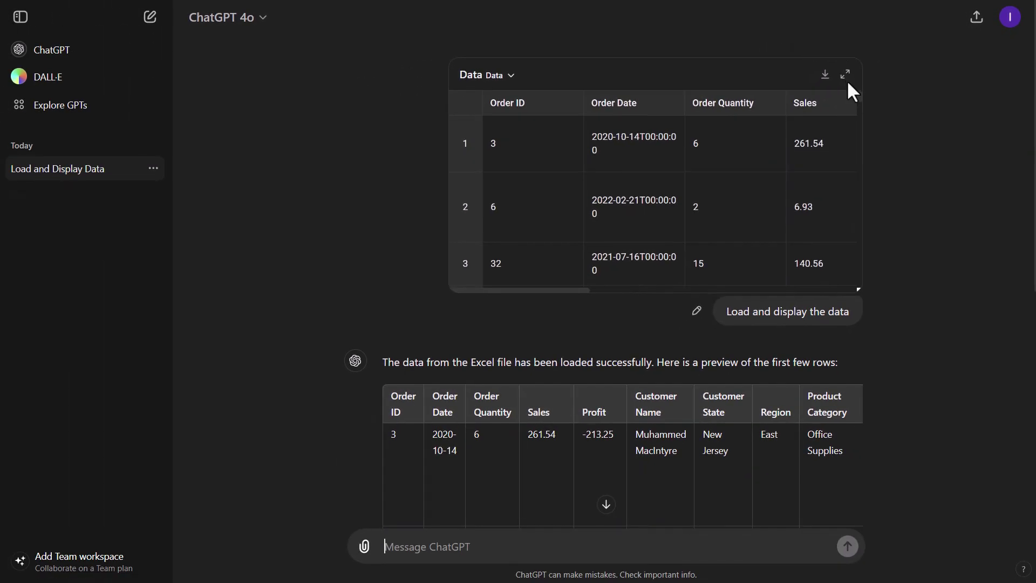
left_click(842, 75)
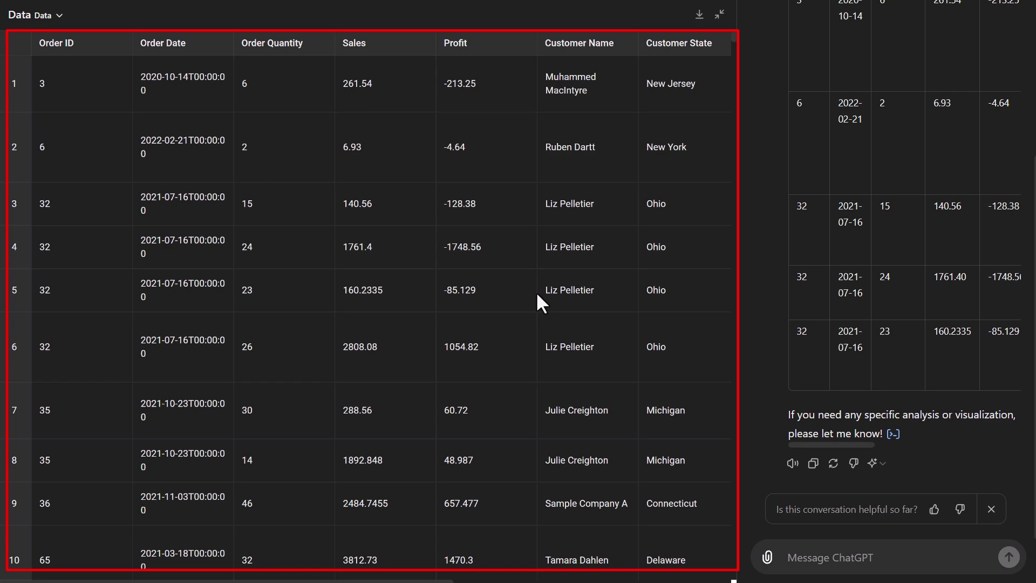
left_click_drag(392, 581, 313, 556)
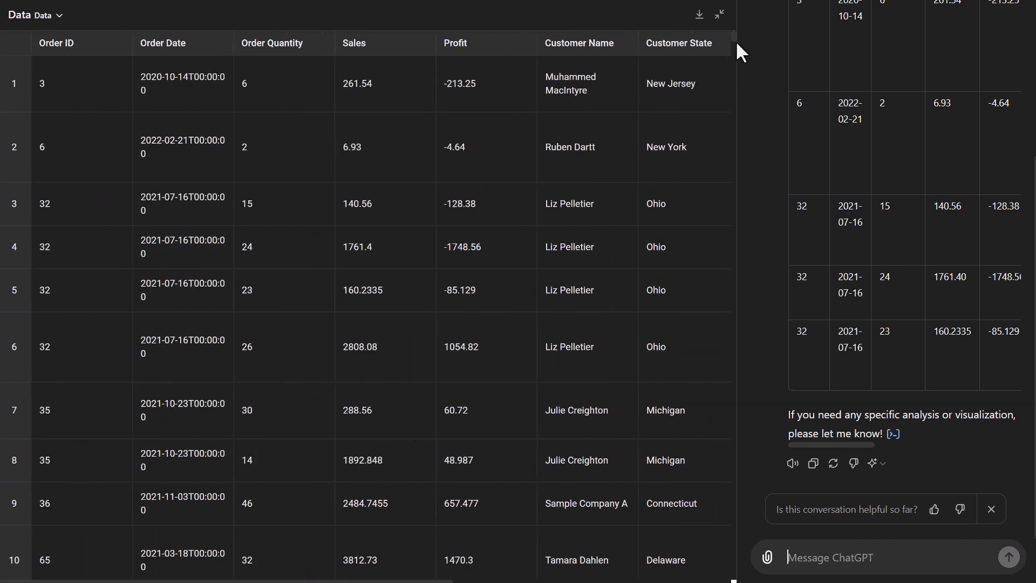
mouse_move(735, 46)
left_mouse_down()
mouse_move(730, 104)
mouse_move(734, 31)
left_mouse_up()
Step: Select the Customer Name column and ask ChatGPT to filter for all records beginning with the customer's first name
left_click(585, 52)
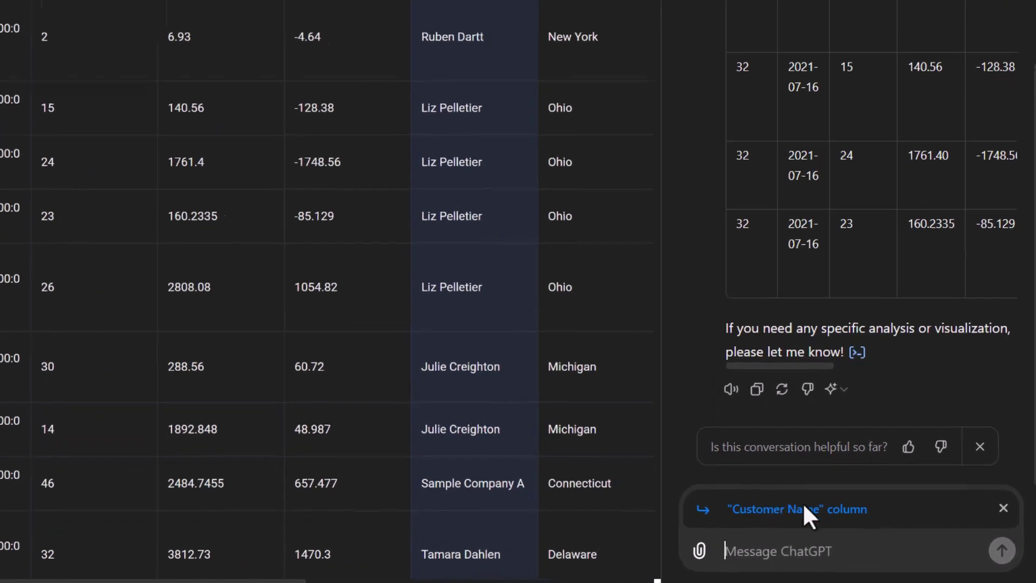
type("Filt")
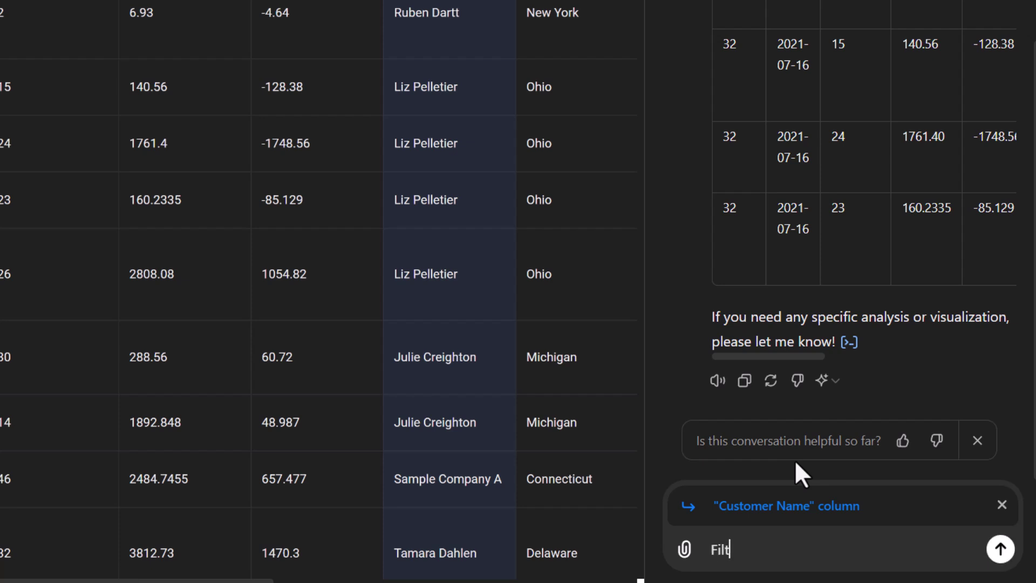
type("er for all records be")
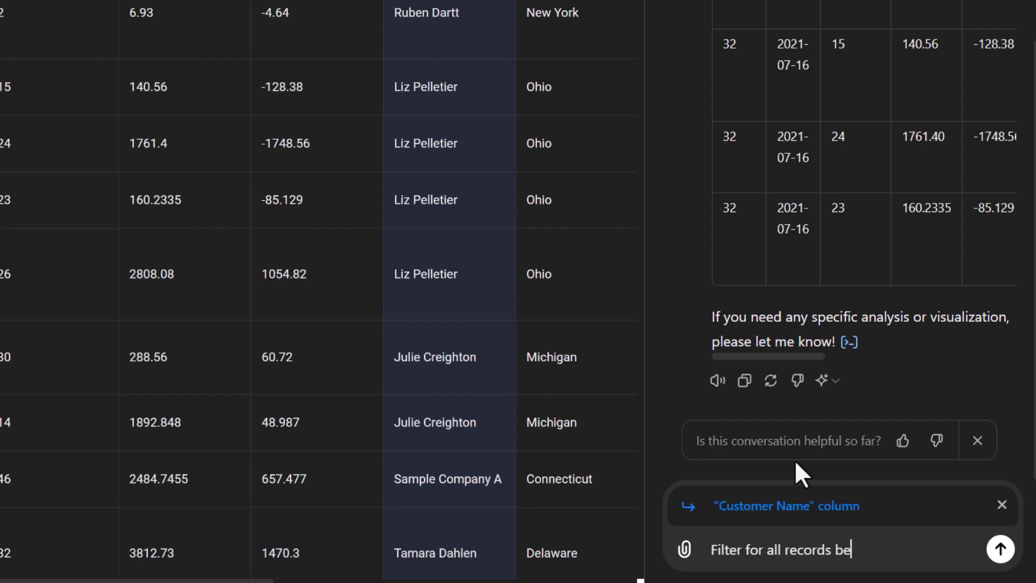
type("ginning with Li")
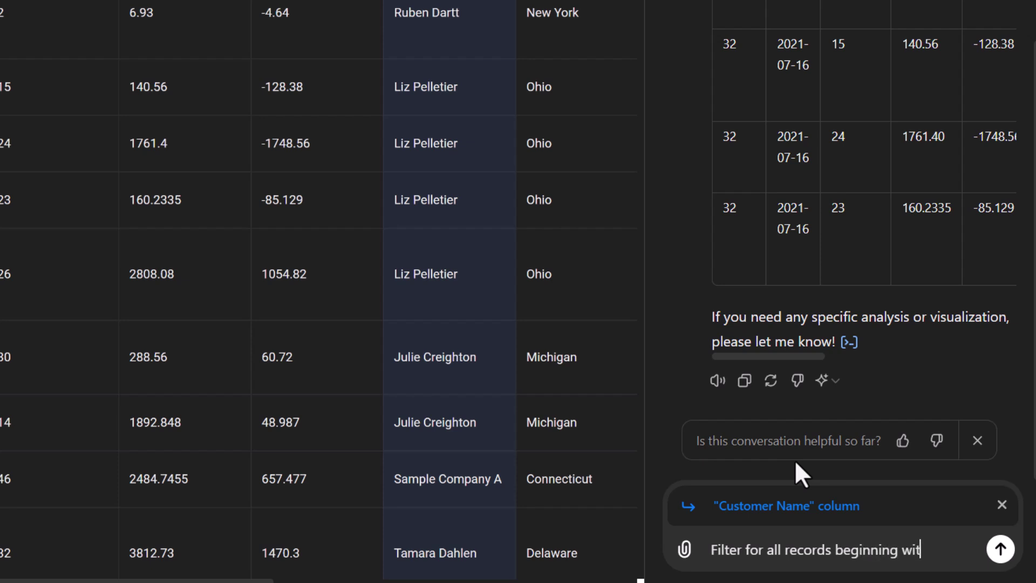
type("z")
left_click(999, 549)
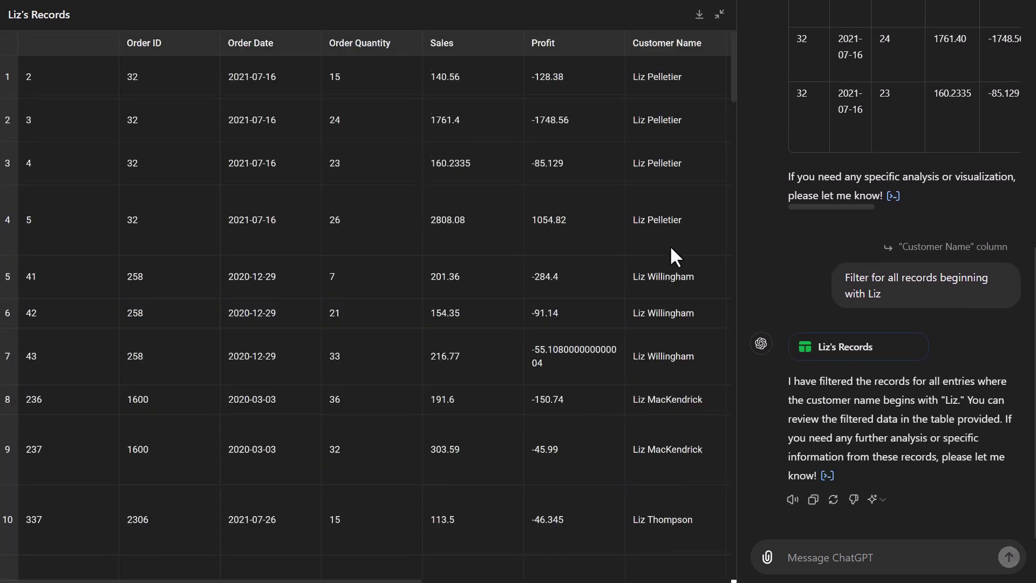
Step: Examine the filtered customer records in the expanded table and collapse it back into the chat
scroll(668, 245, "down", 8)
scroll(669, 244, "down", 3)
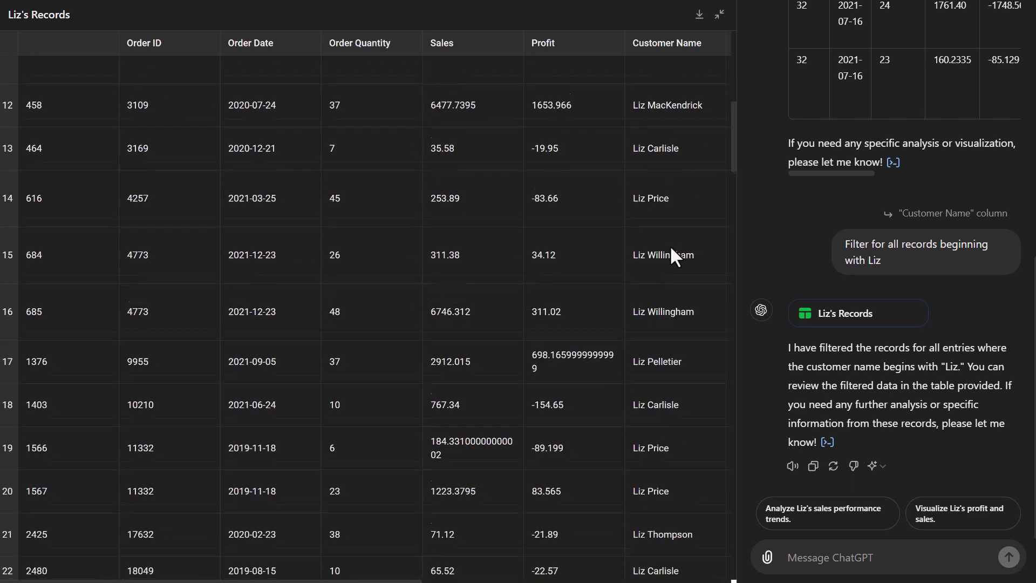
scroll(669, 245, "up", 7)
scroll(668, 244, "up", 1)
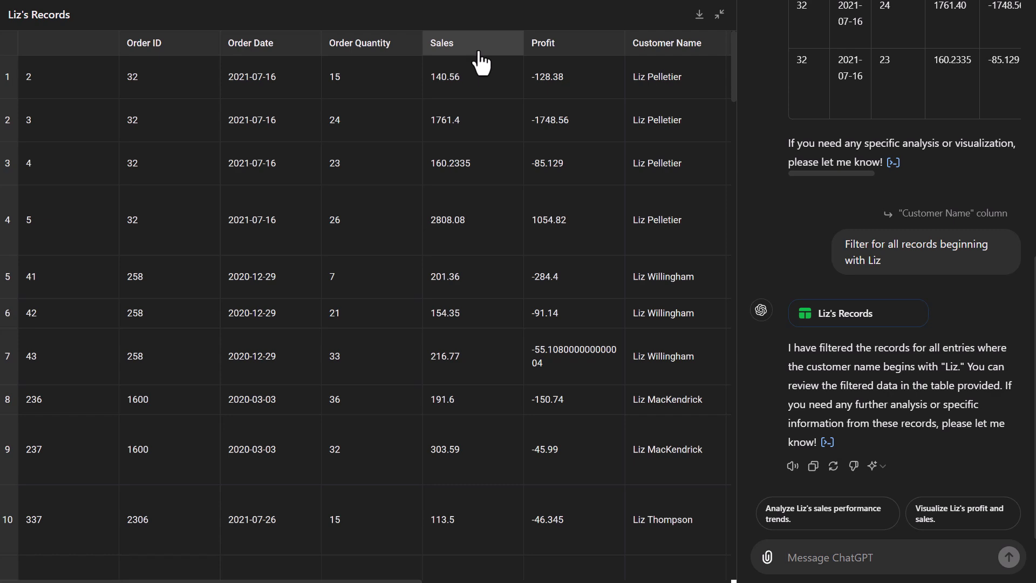
left_click(719, 15)
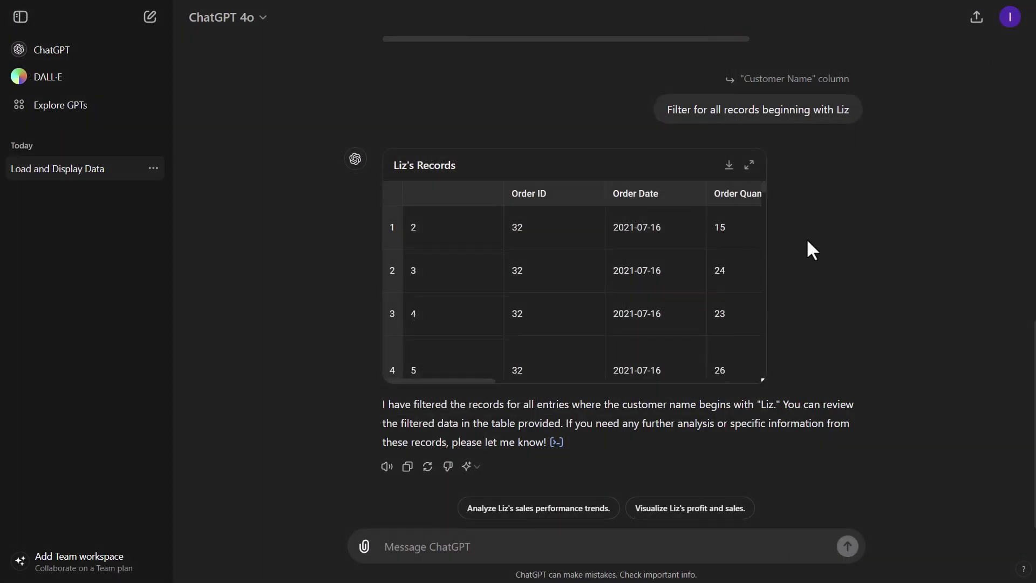
Step: Review the conversation from the original Data table down to the filtered records
scroll(807, 242, "up", 15)
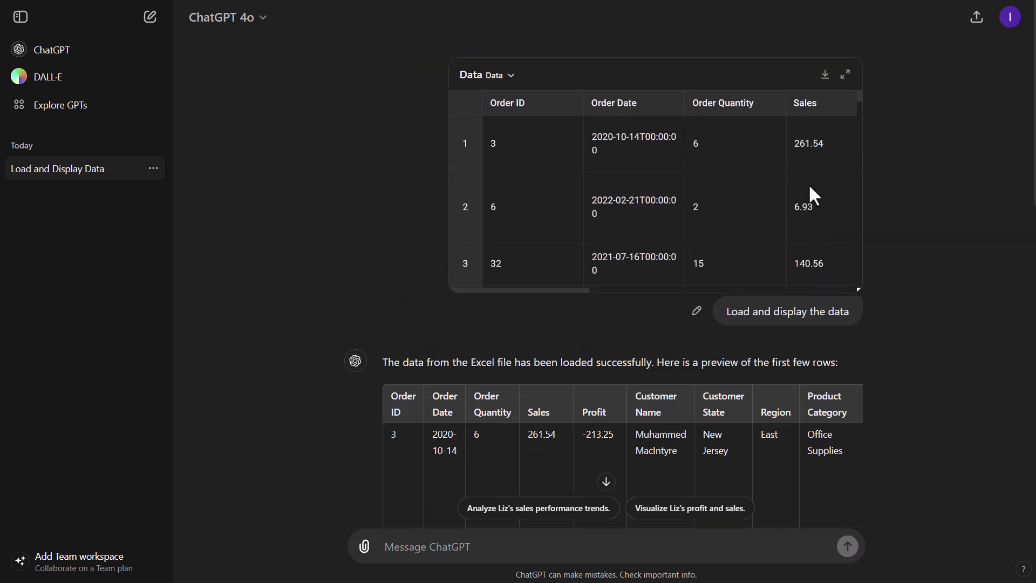
scroll(678, 168, "down", 5)
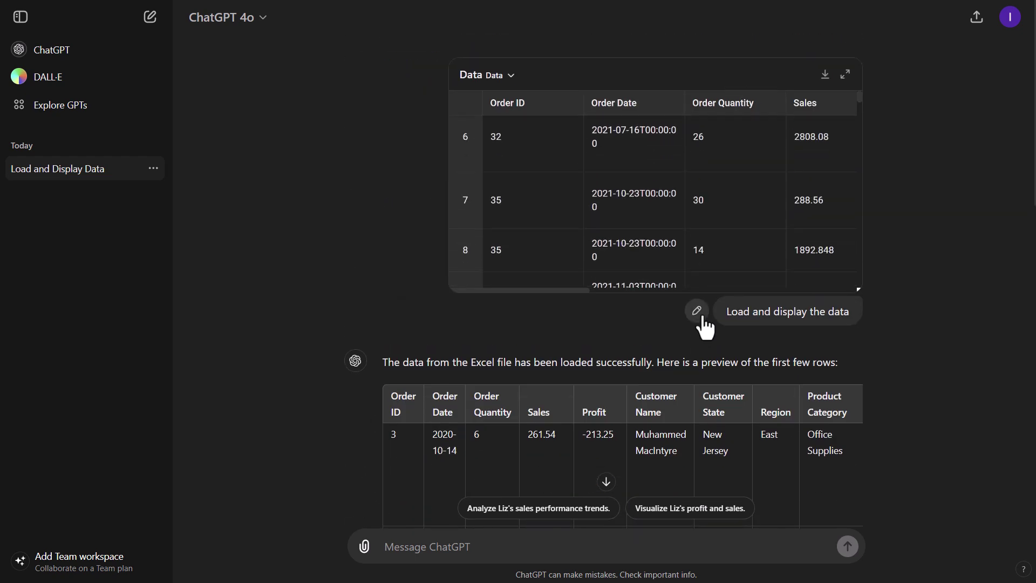
scroll(696, 327, "down", 15)
scroll(665, 325, "down", 3)
scroll(567, 329, "down", 1)
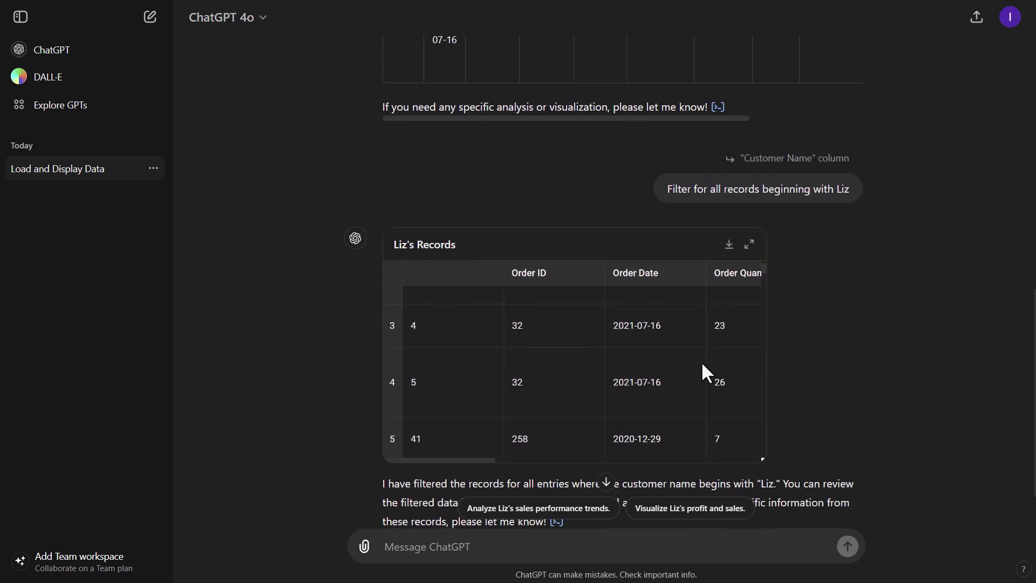
scroll(701, 367, "down", 4)
scroll(833, 428, "down", 1)
scroll(832, 437, "down", 1)
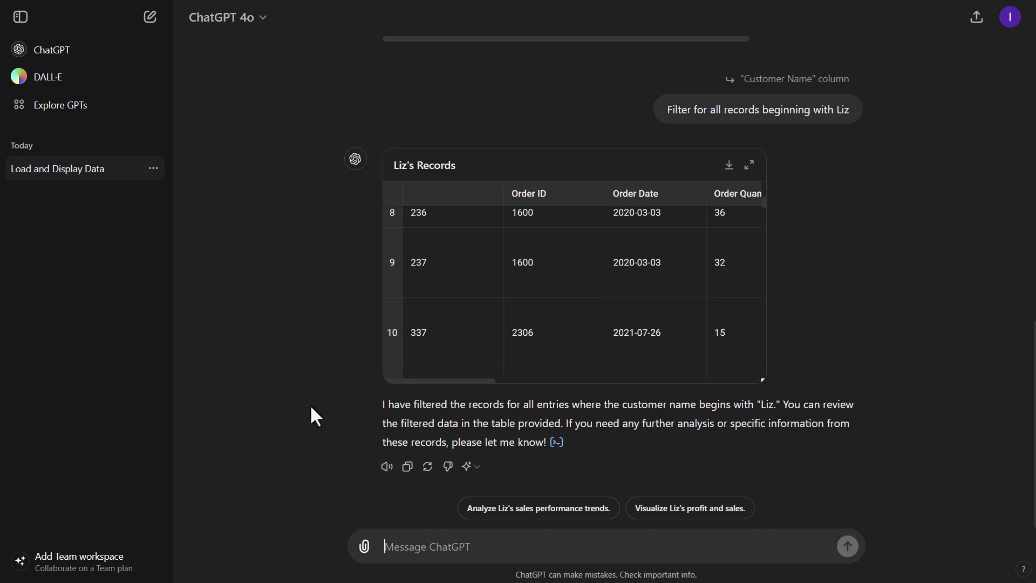
type("Sal")
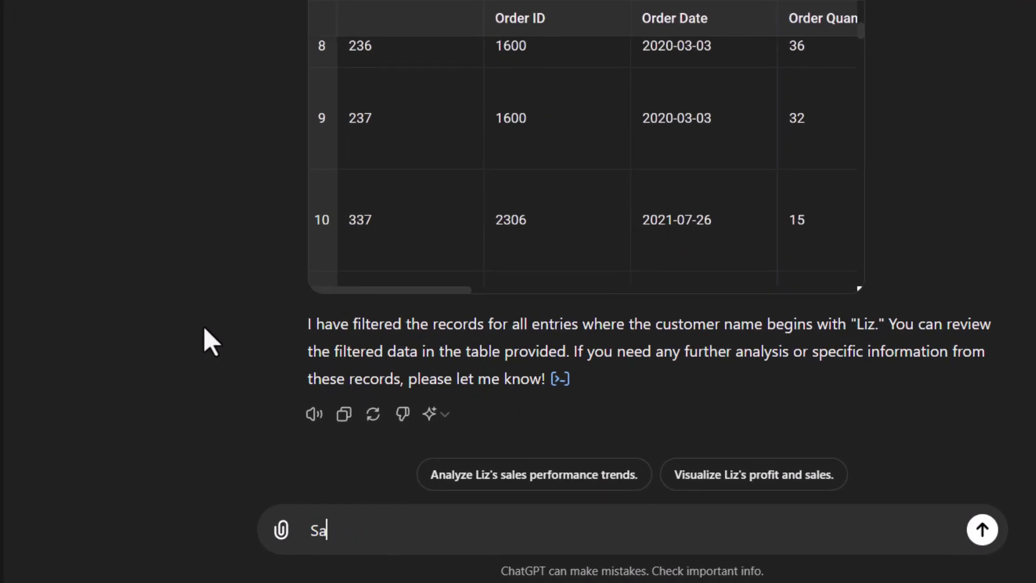
key("BackSpace")
key("BackSpace")
key("BackSpace")
Step: Send the prompt "Create table displaying total Sales by Product Name" and expand the resulting table
type("Create table displaying total Sales by Product Name")
key("Return")
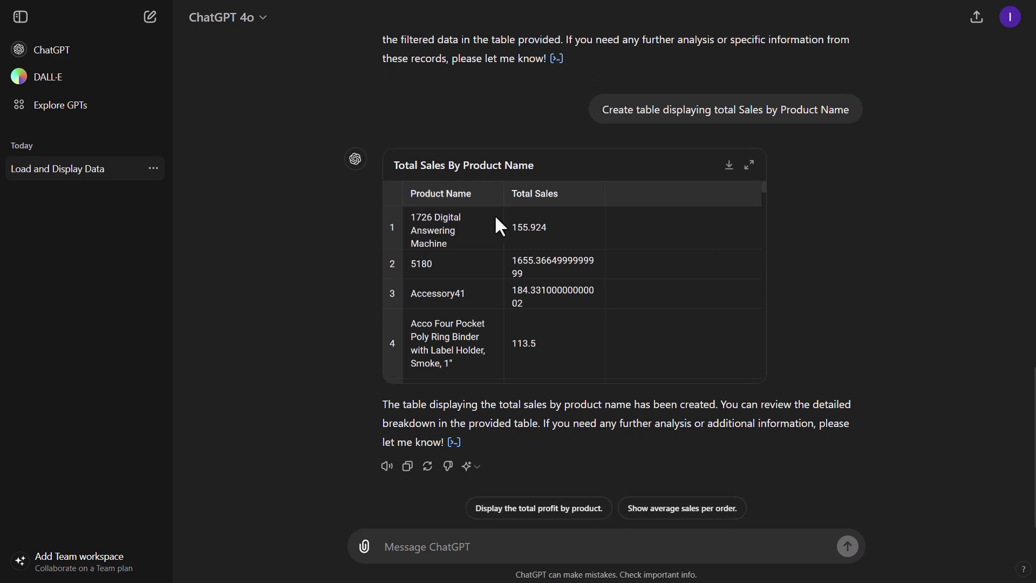
left_click(750, 166)
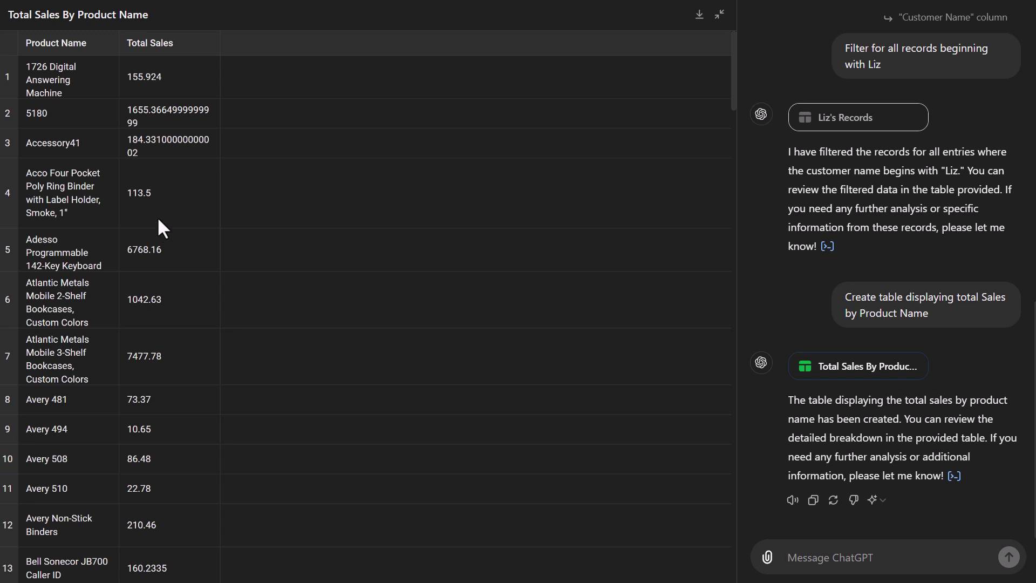
Step: Select the Total Sales column, request "Sort from highes to lowest", and collapse the sorted table
left_click(158, 55)
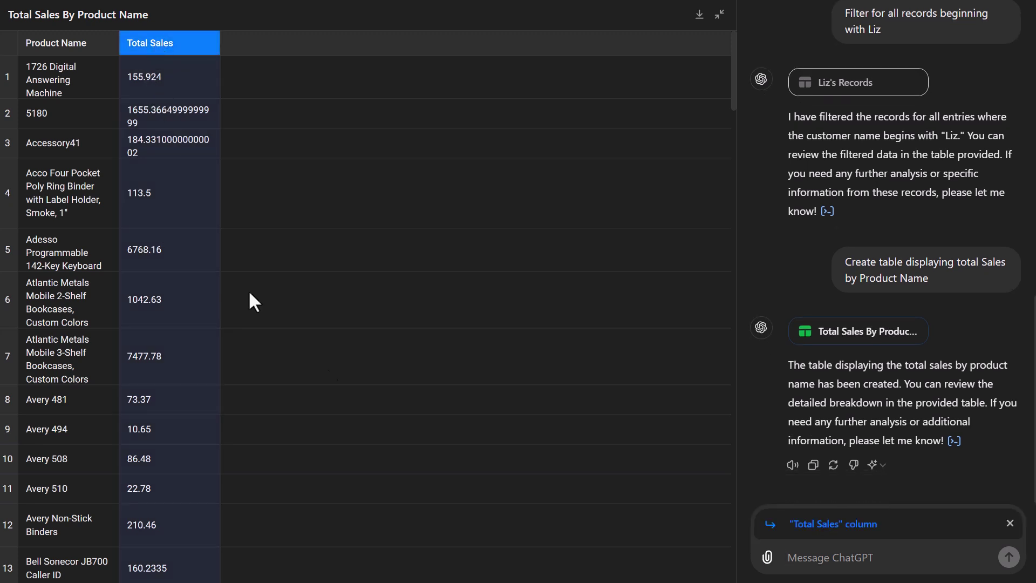
left_click(792, 556)
type("Sort from ")
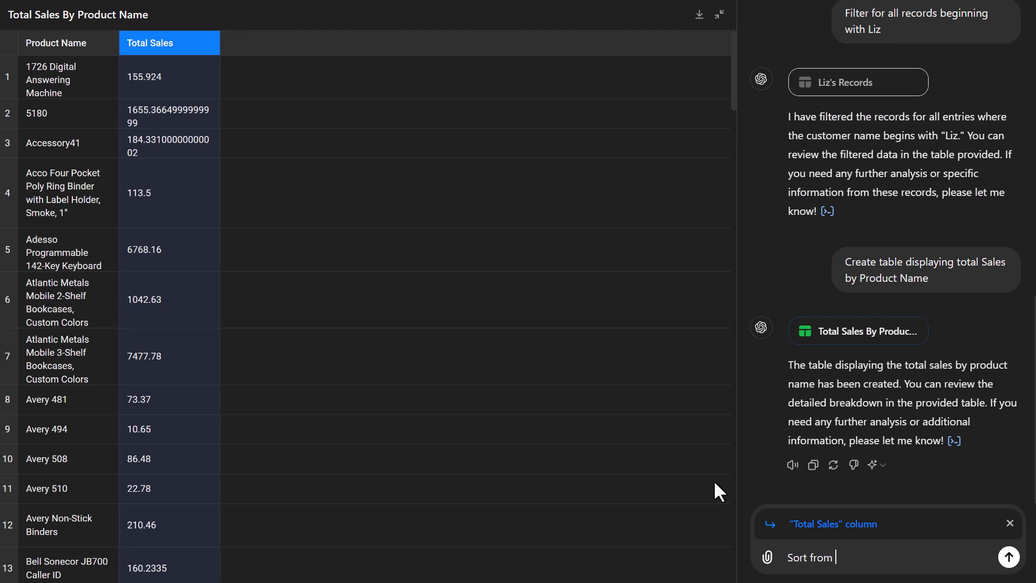
type("highes to lowest")
key("Return")
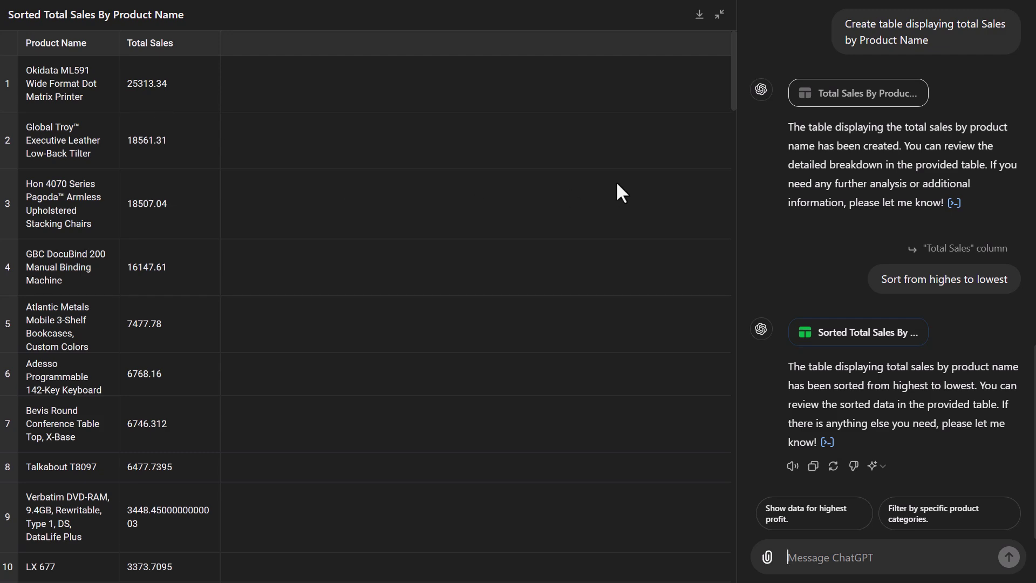
left_click(719, 15)
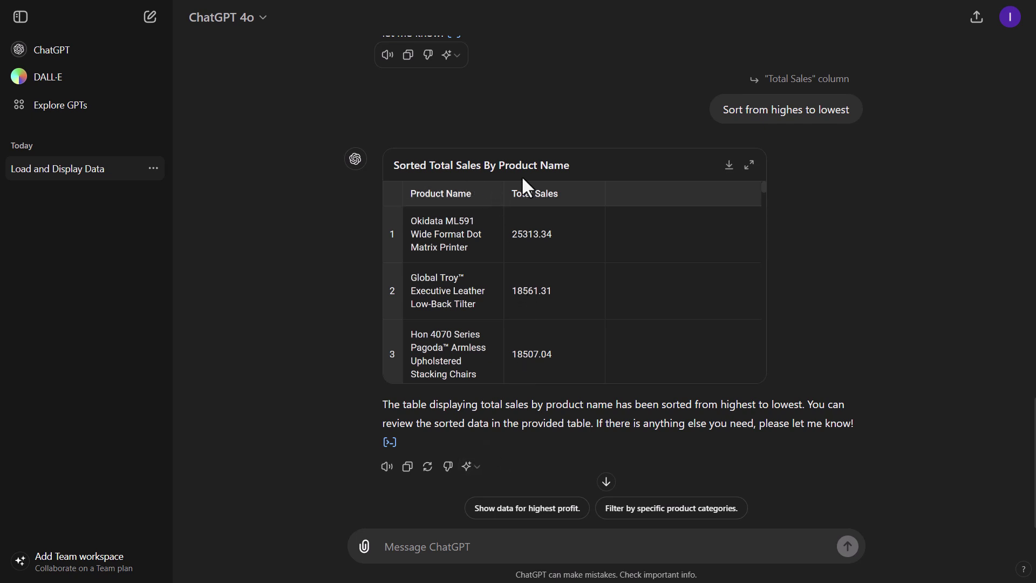
Step: Send the prompt "Create a table displaying total Sales by Product Name for entire data set"
left_click(474, 547)
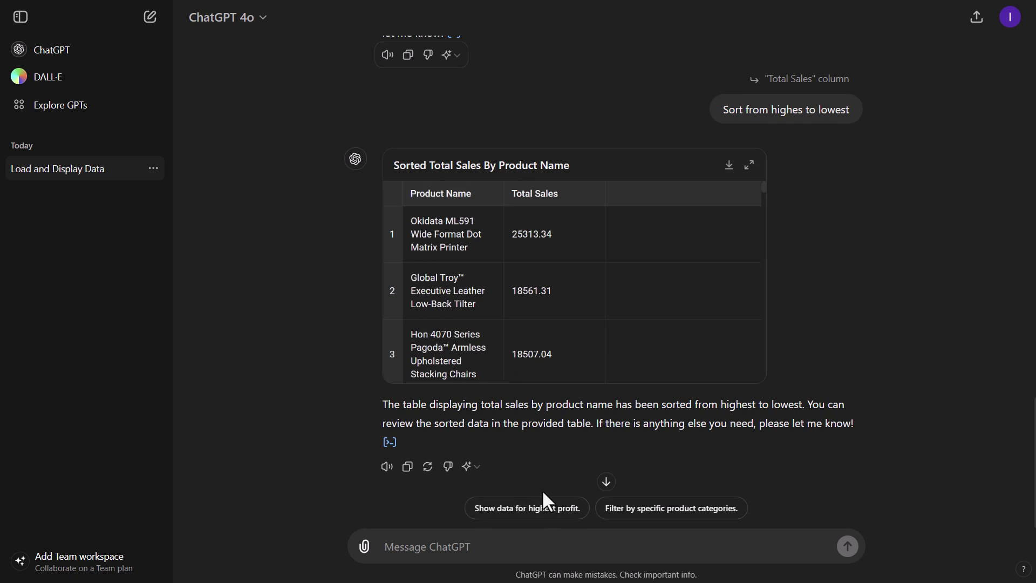
type("create a tab")
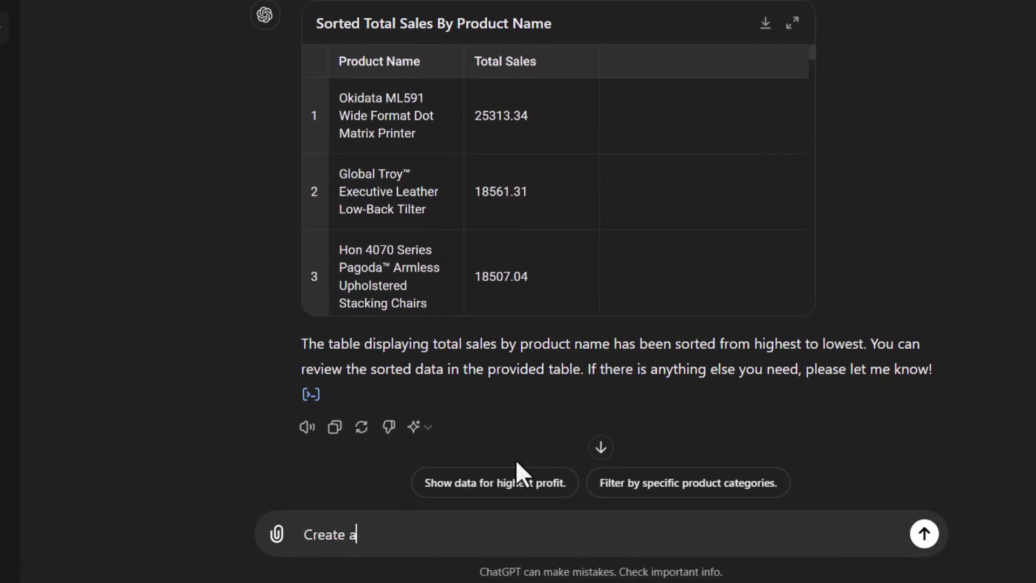
type("le displaying tot")
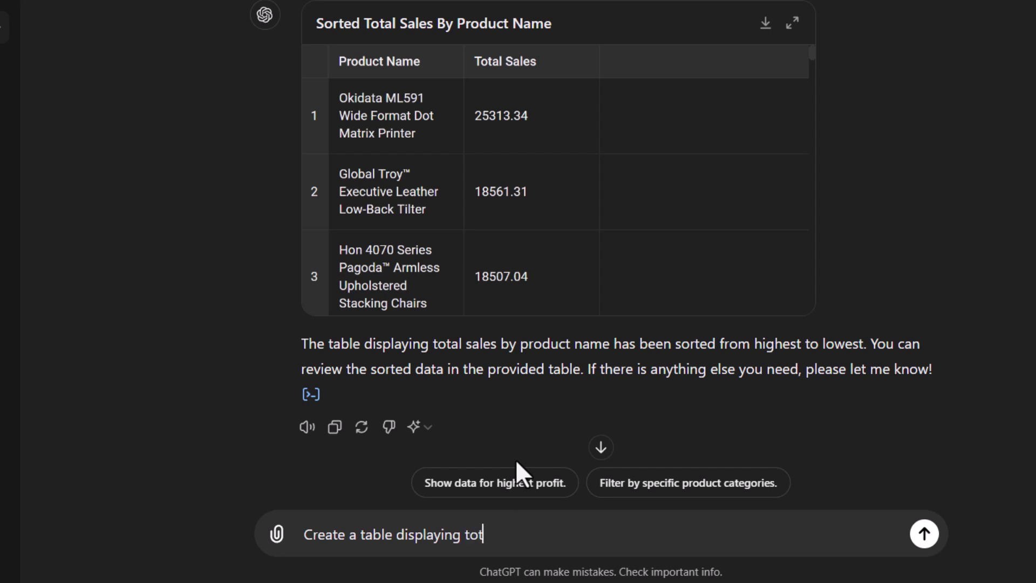
type("al Sales by Prod")
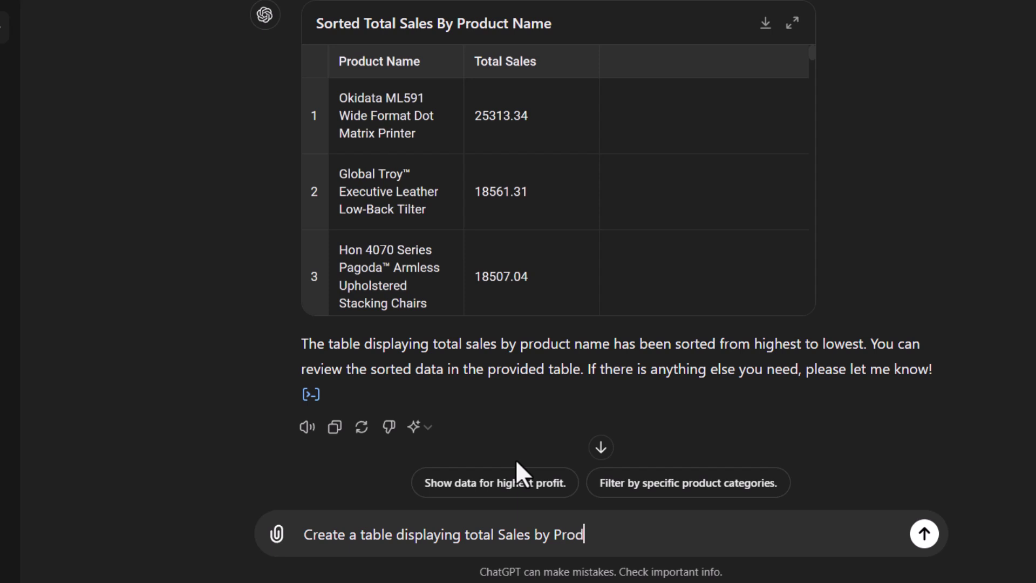
type("uct Name for ")
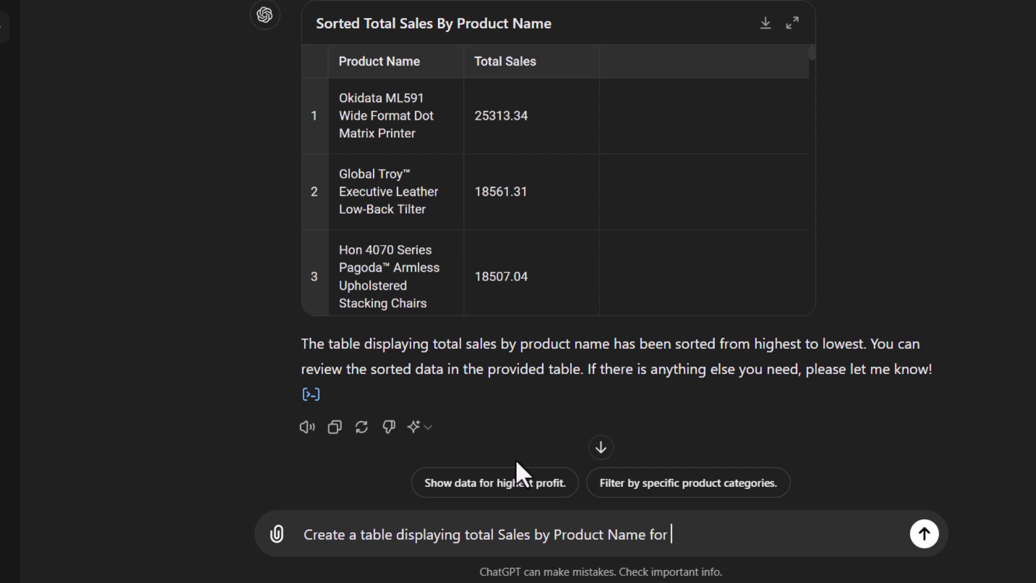
type("entire data set")
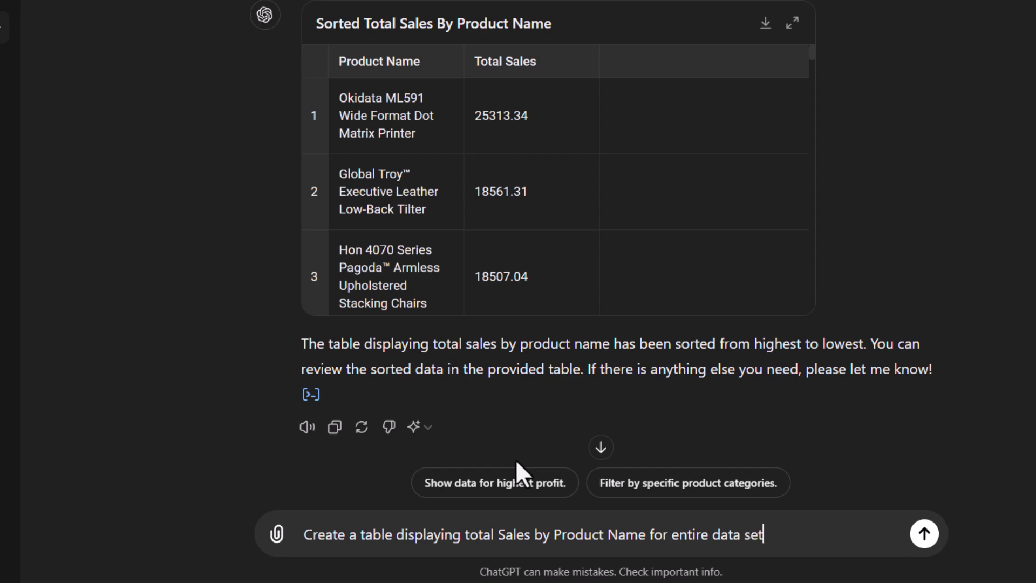
key("Return")
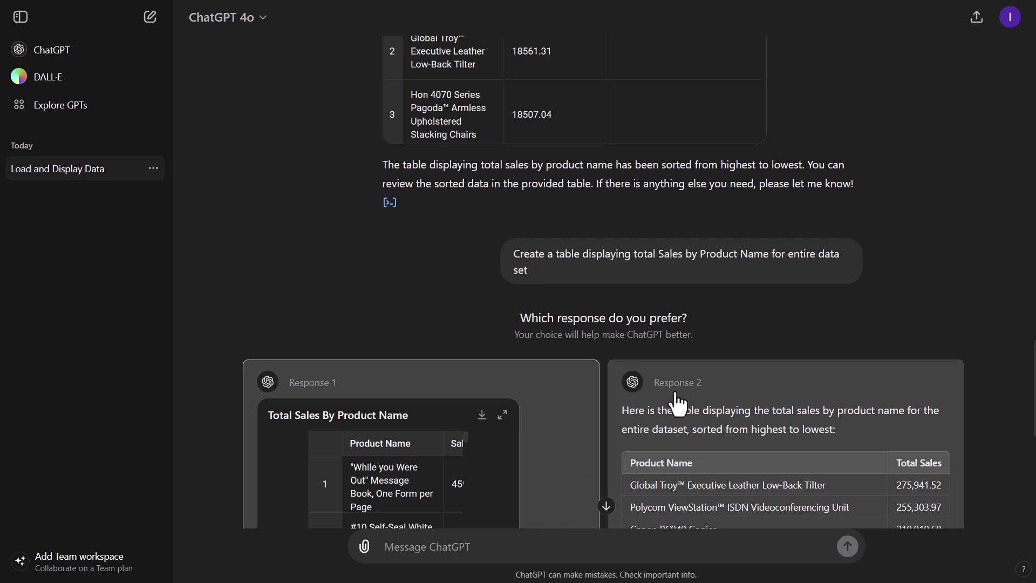
Step: Choose Response 1 as the preferred answer and expand its Sorted Total Sales By Product Name For Entire Data Set table
scroll(678, 403, "down", 2)
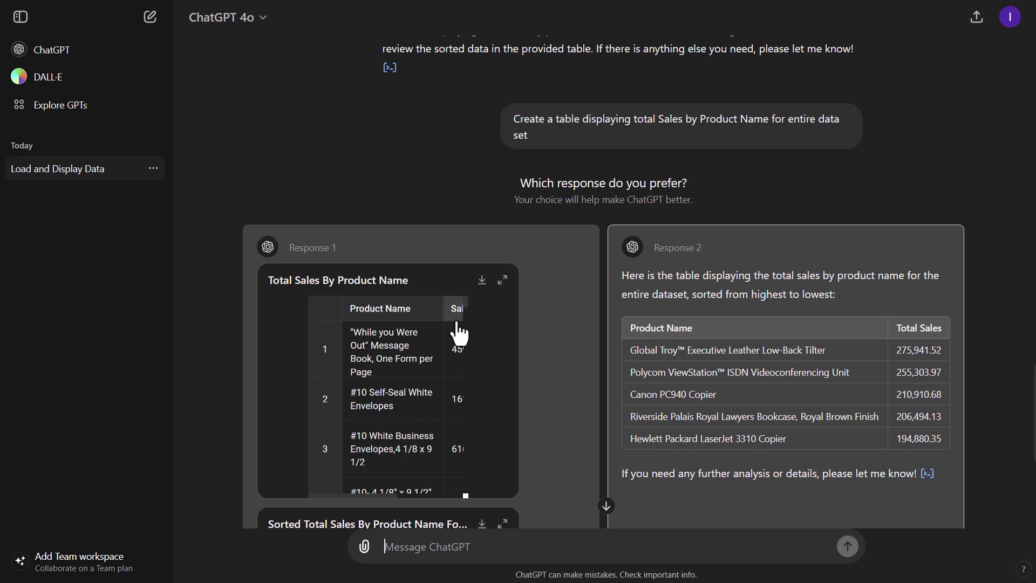
left_click(541, 294)
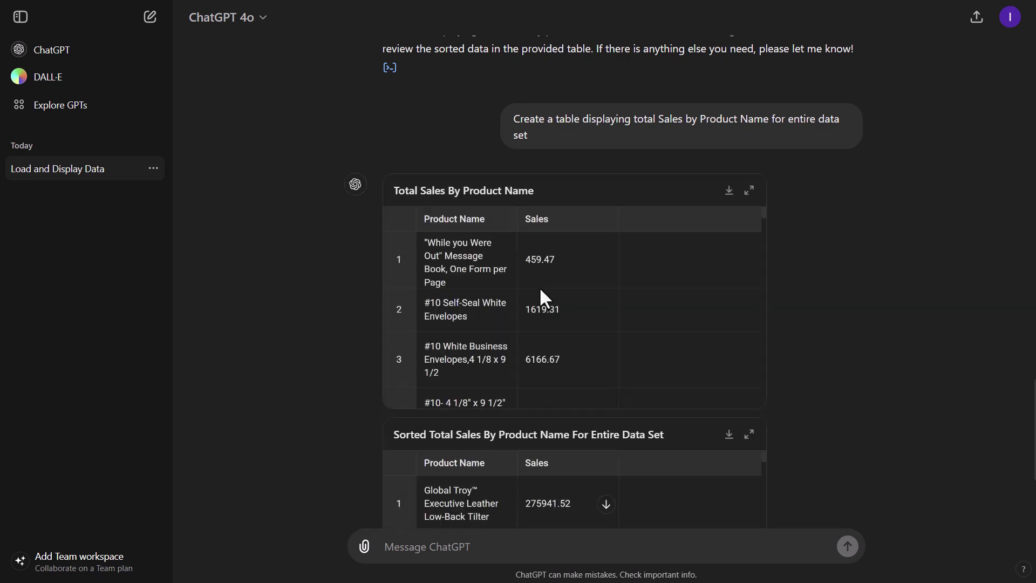
scroll(542, 296, "down", 3)
scroll(615, 427, "down", 5)
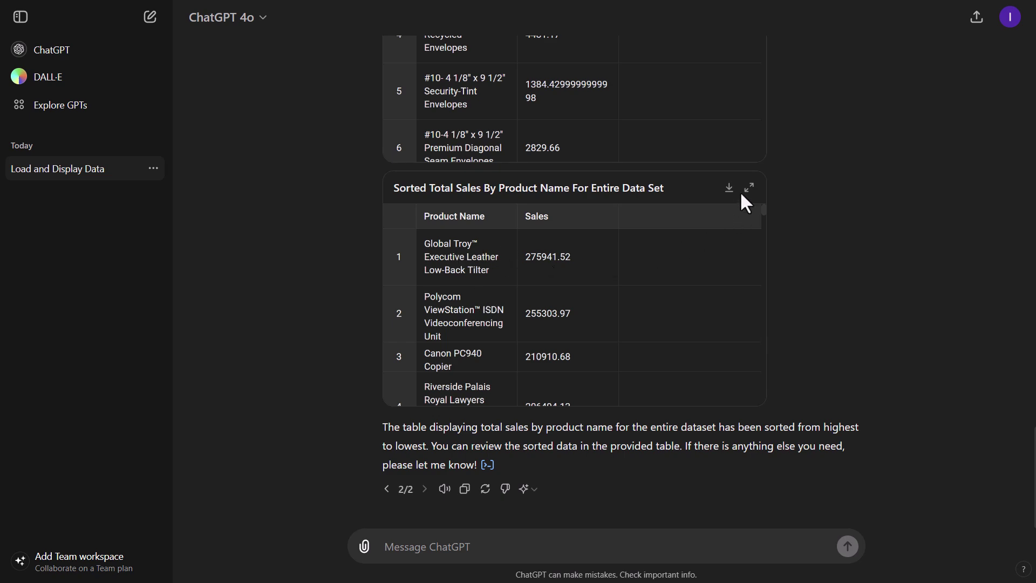
left_click(749, 188)
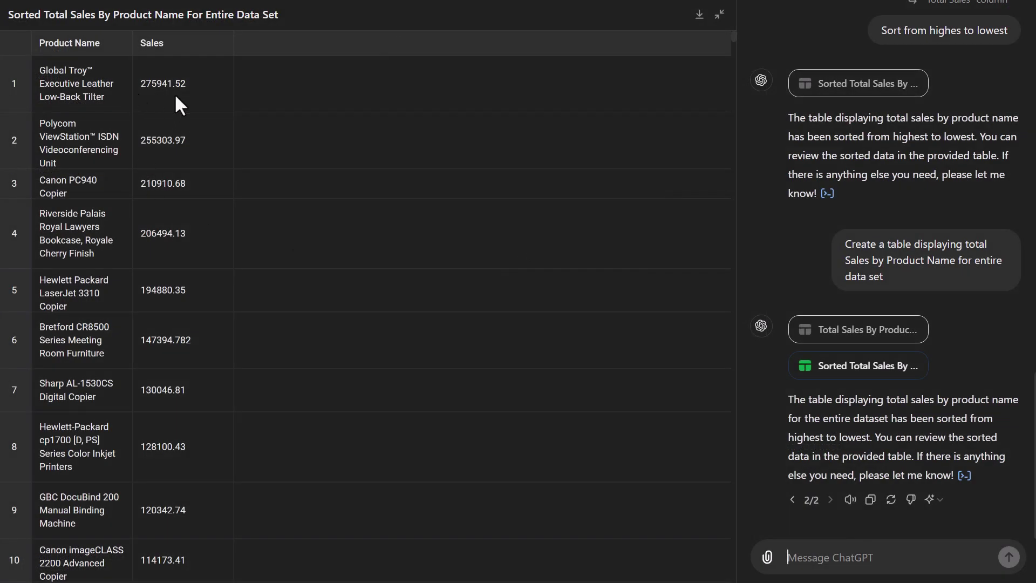
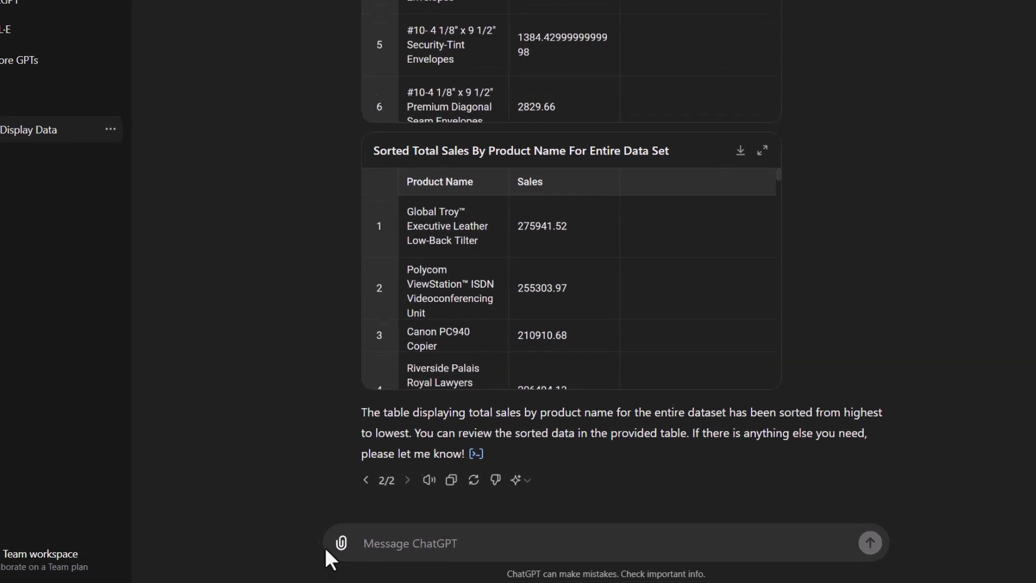
Step: Return to the chat and send the prompt "Create a Column graph displaying total Sales by Region from entire data set"
type("Create")
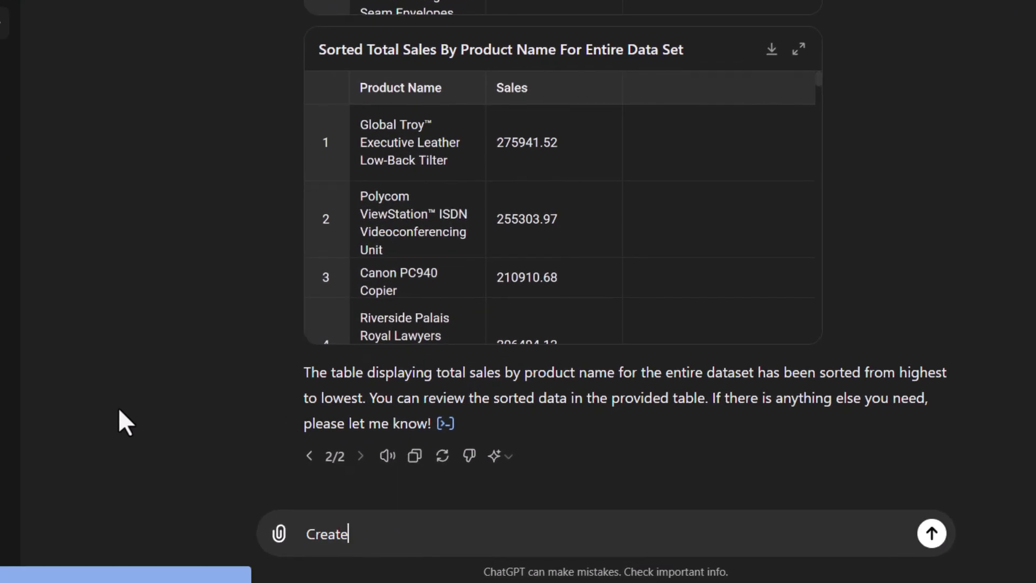
type(" a C")
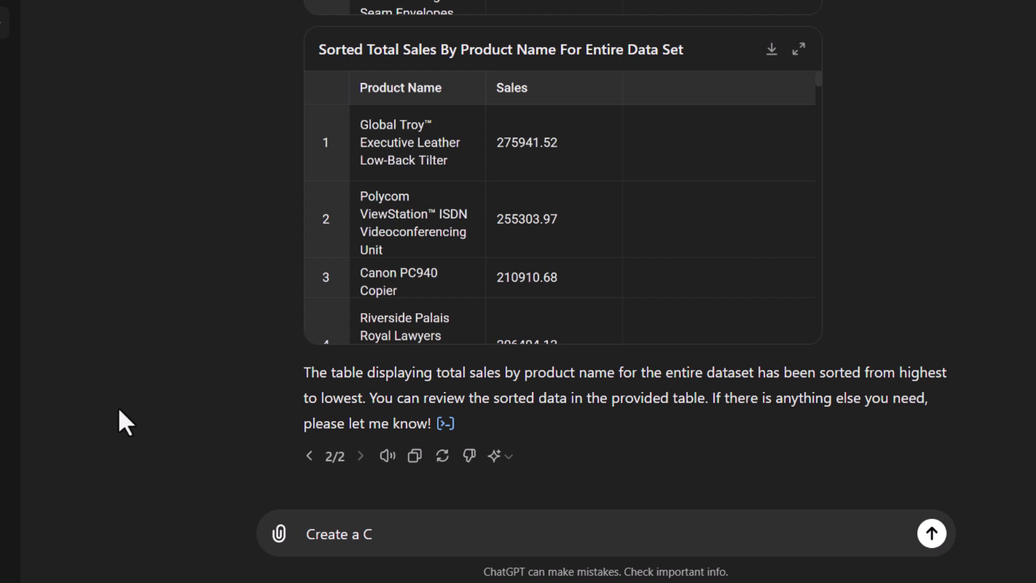
type("olumn graph displaying ")
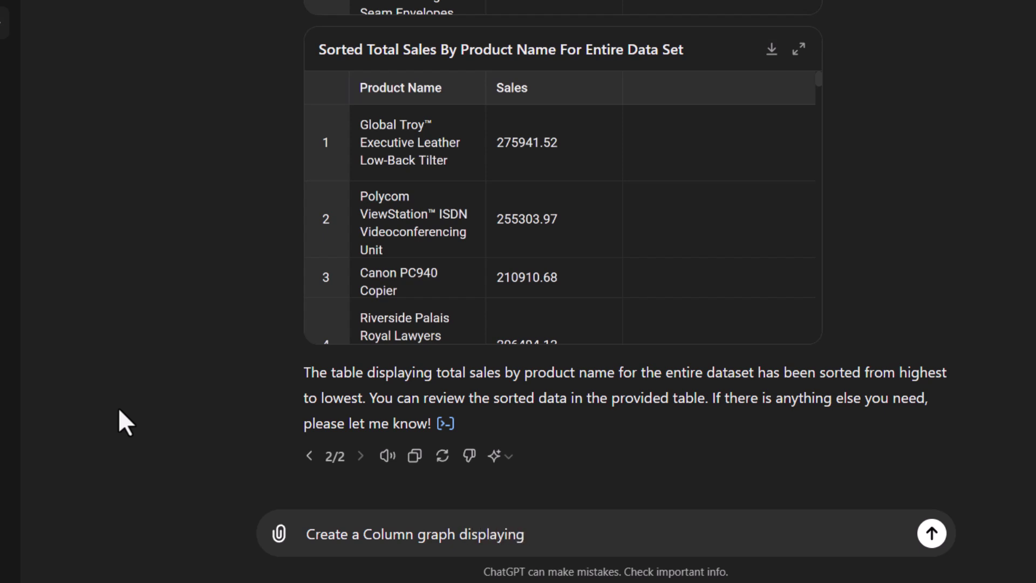
type("total")
type(" Sale")
key("BackSpace")
type("les by Region from")
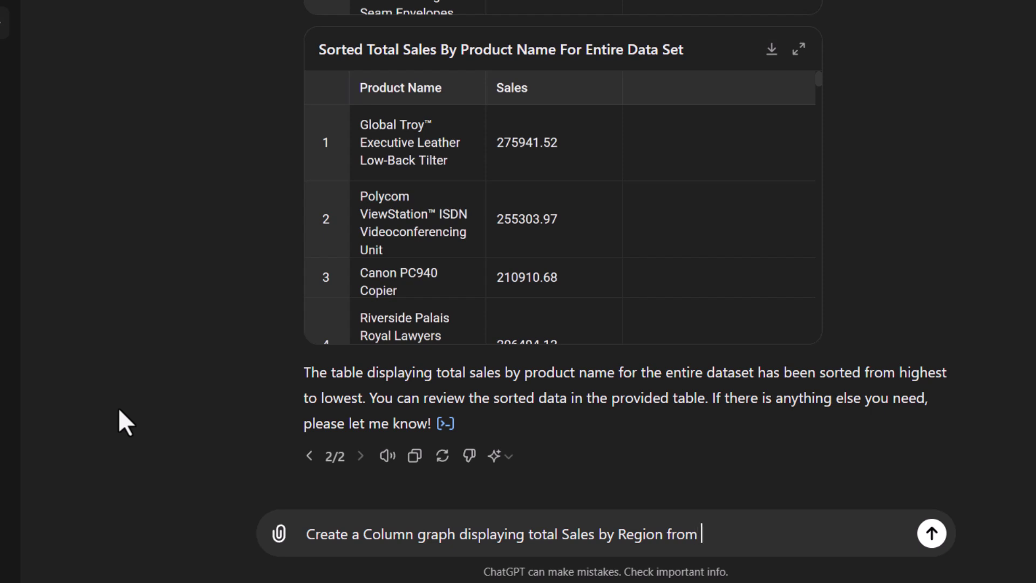
type(" entire data set")
key("Return")
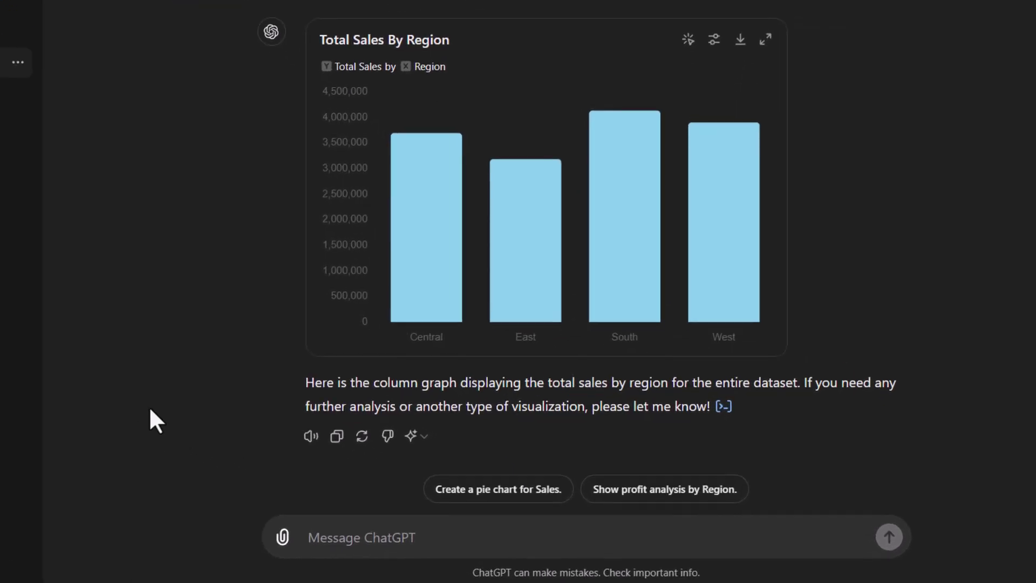
Step: Compare the static and interactive versions of the Total Sales By Region chart and inspect the values of its region columns
left_click(689, 41)
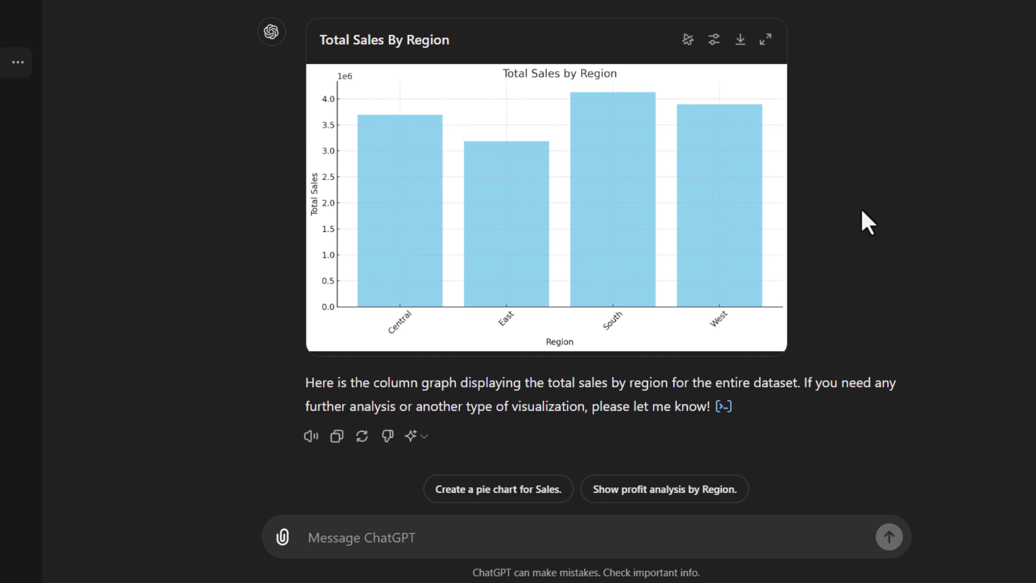
left_click(688, 43)
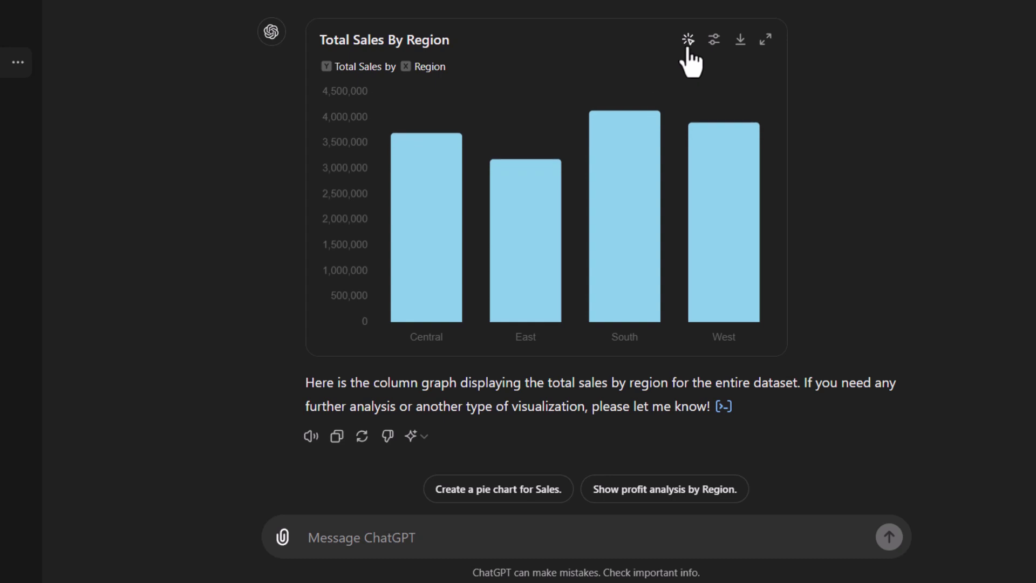
mouse_move(423, 171)
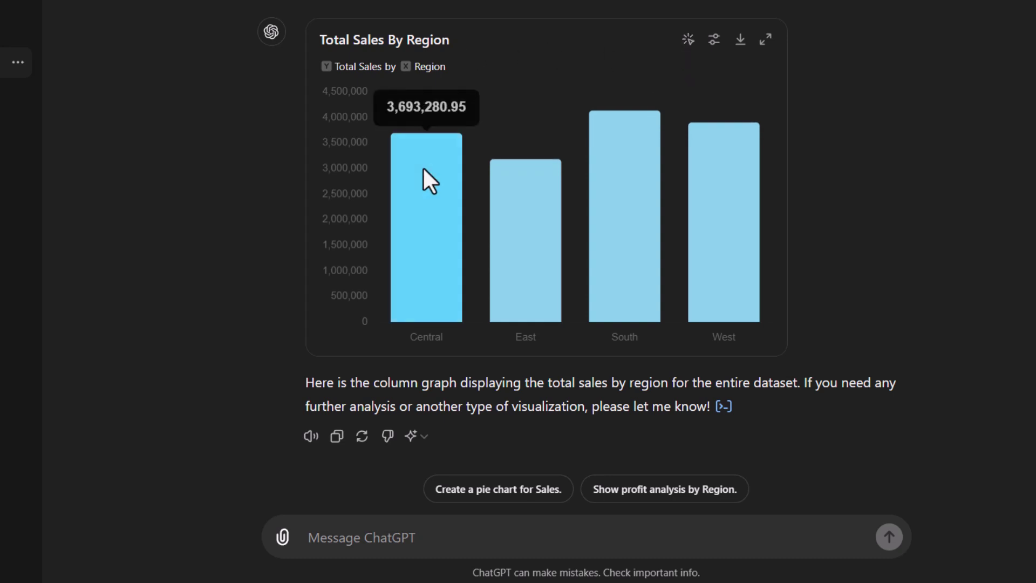
mouse_move(631, 207)
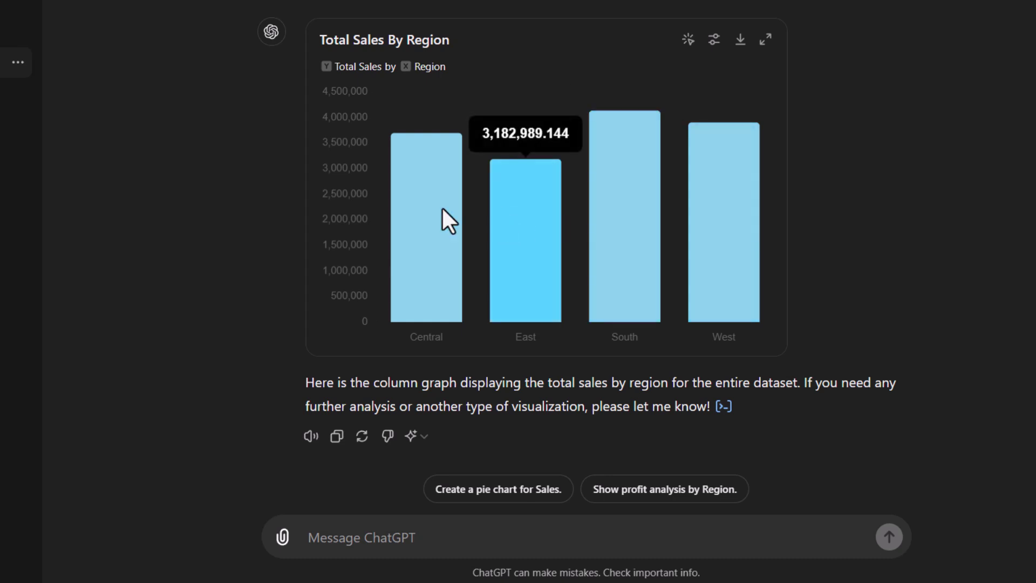
mouse_move(736, 241)
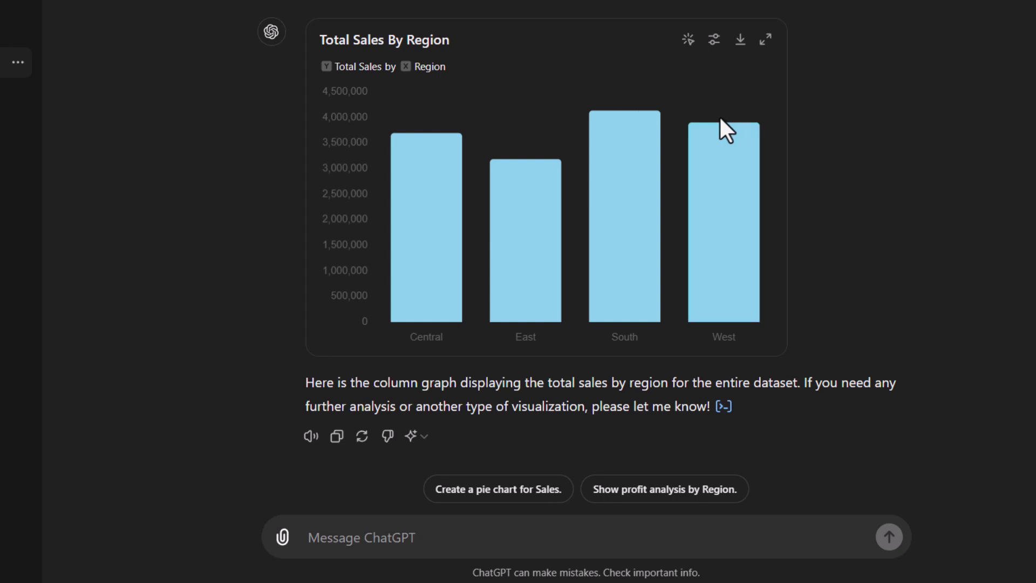
Step: Set the Total Sales By Region chart's dataset color to orange, view the chart enlarged and collapse it back into the chat
left_click(708, 45)
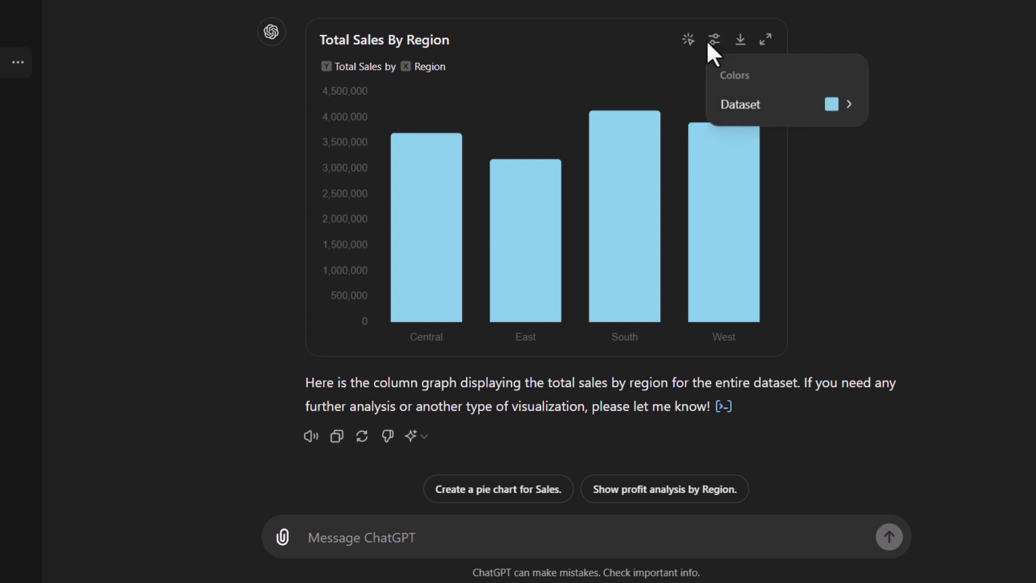
left_click(833, 106)
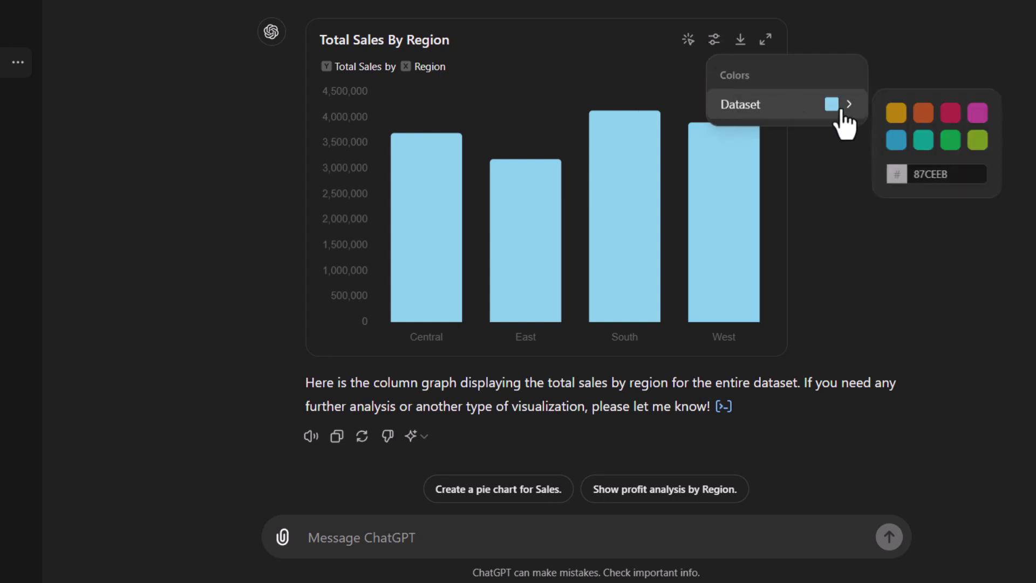
left_click(896, 115)
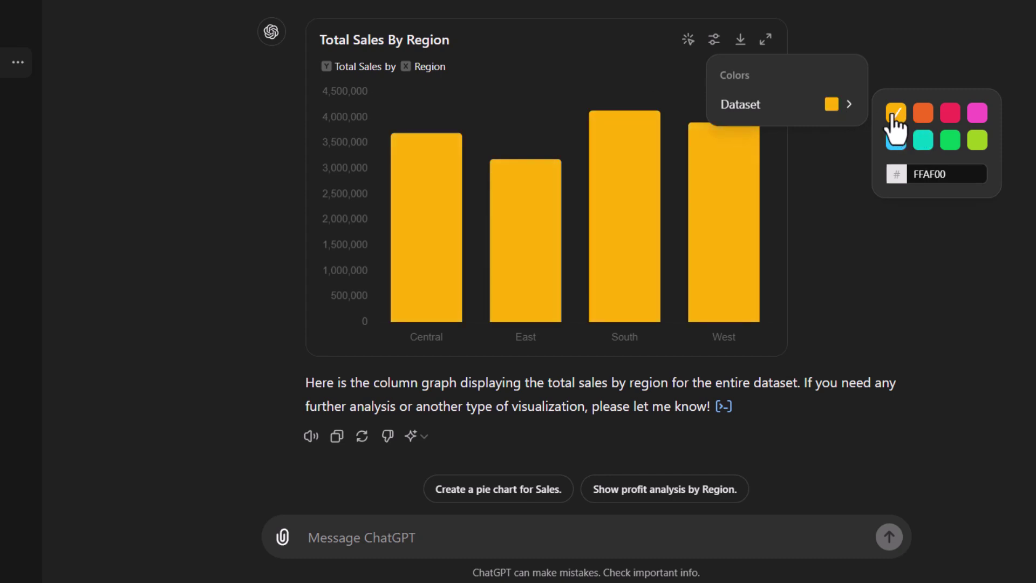
left_click(922, 116)
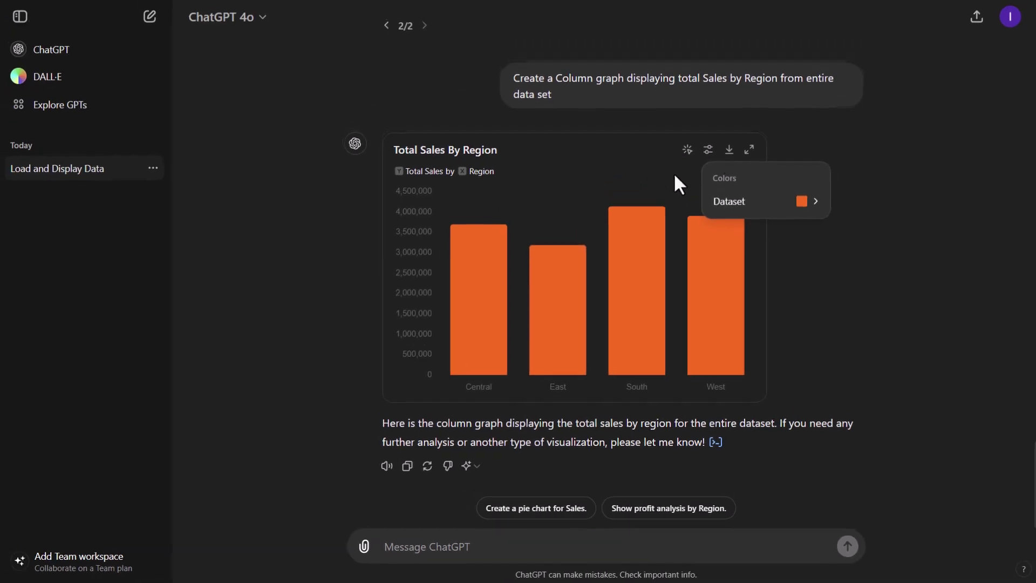
left_click(749, 150)
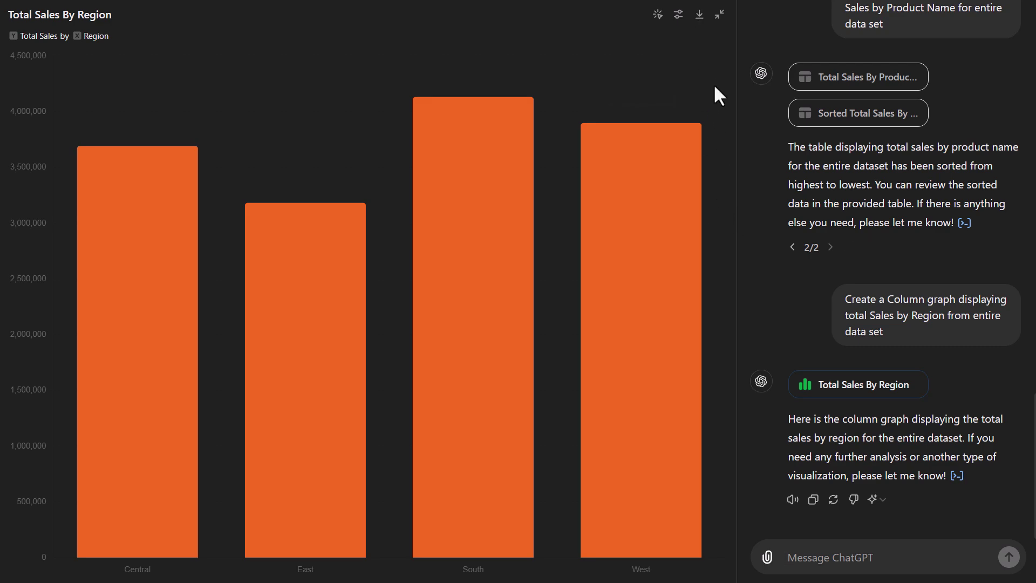
left_click(719, 15)
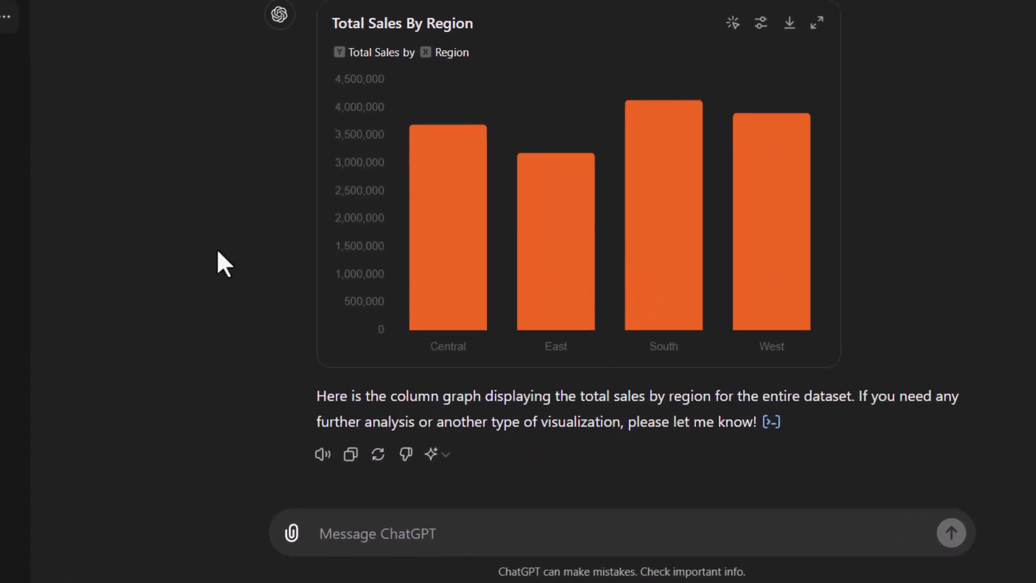
Step: Send the prompt "Create a line chart for total Sales by Year and Month" and compare the resulting chart's static and interactive versions
type("Create ")
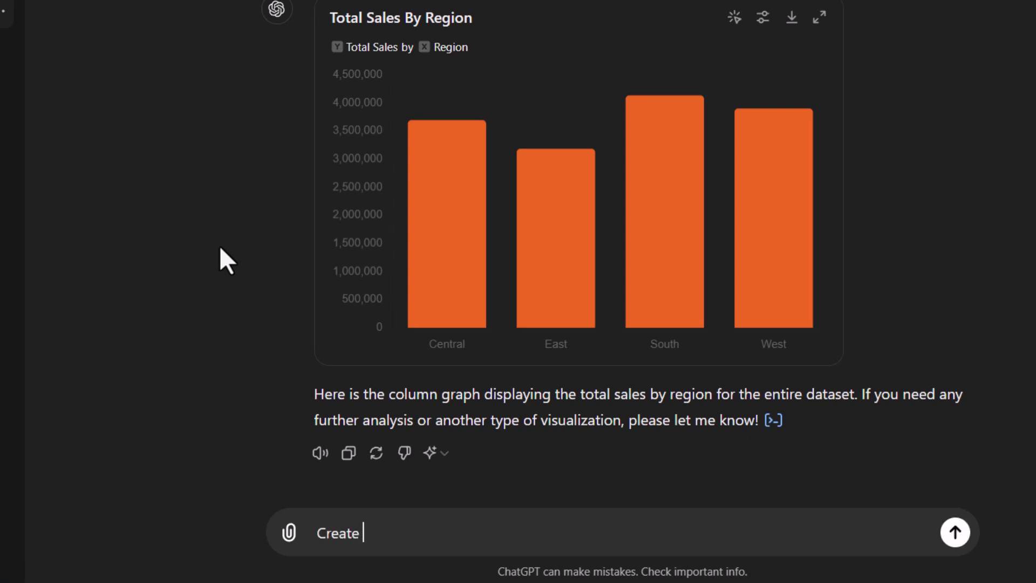
type("a line chart for t")
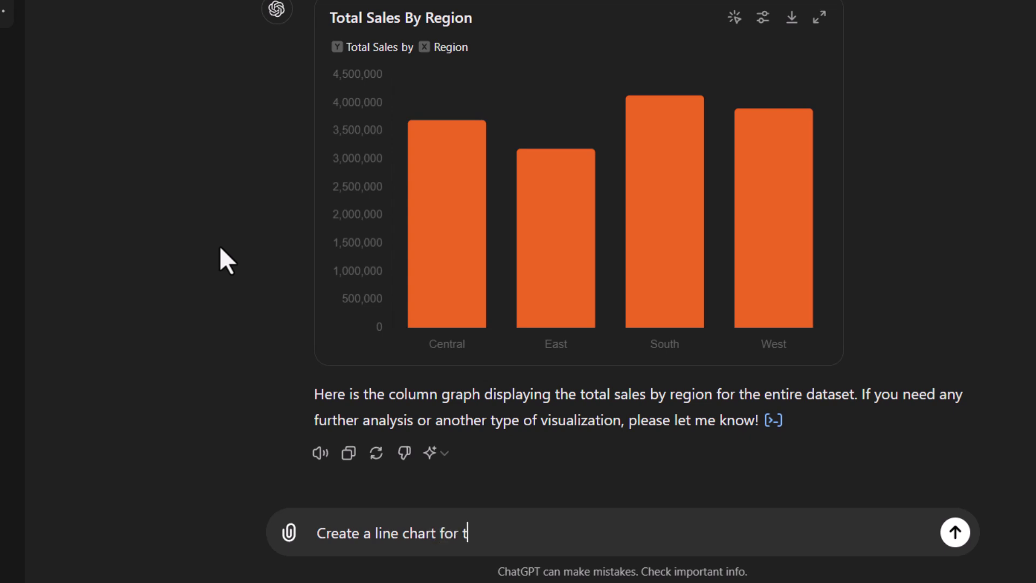
type("otal Sales ")
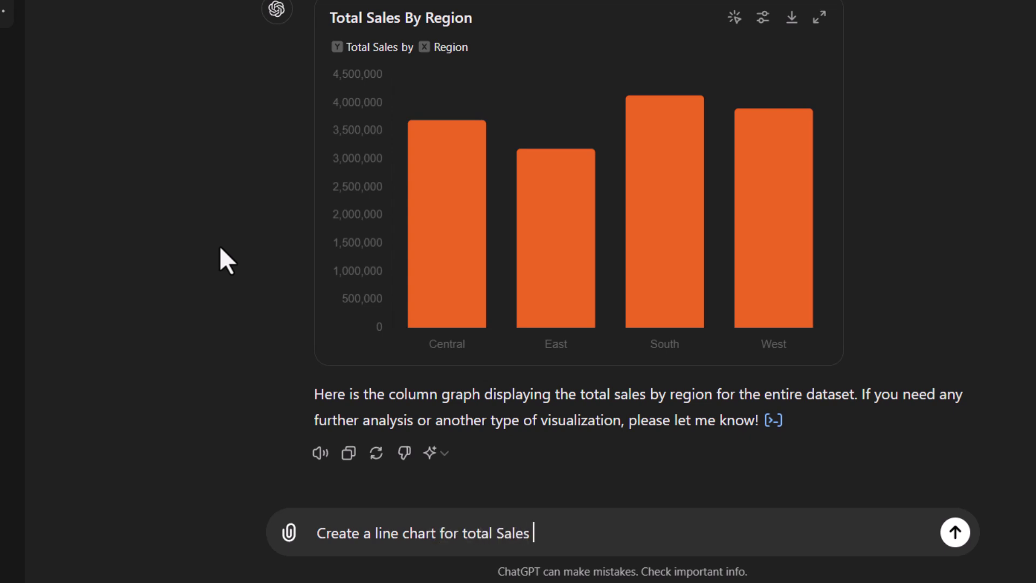
type("by Year and Month")
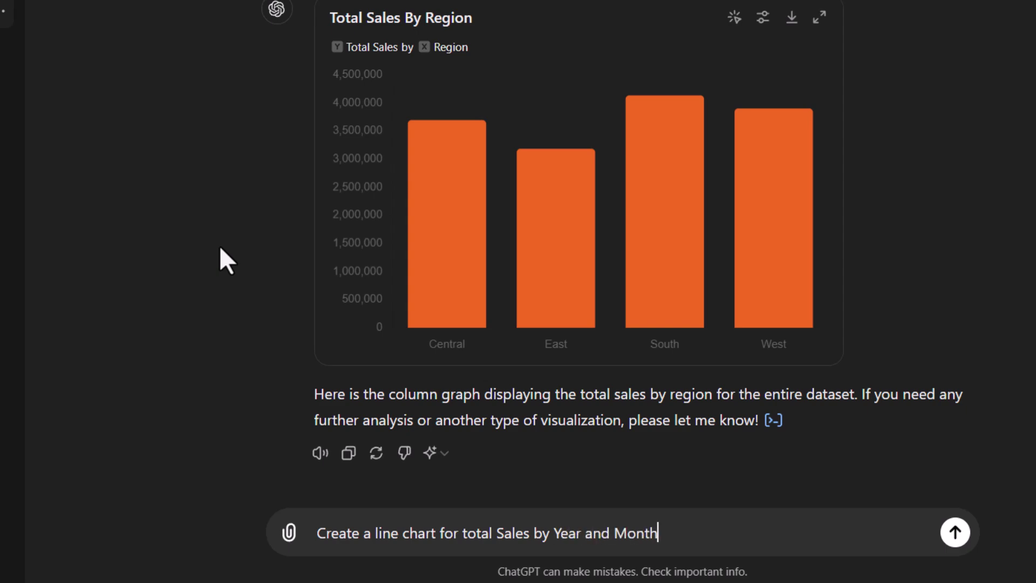
key("Return")
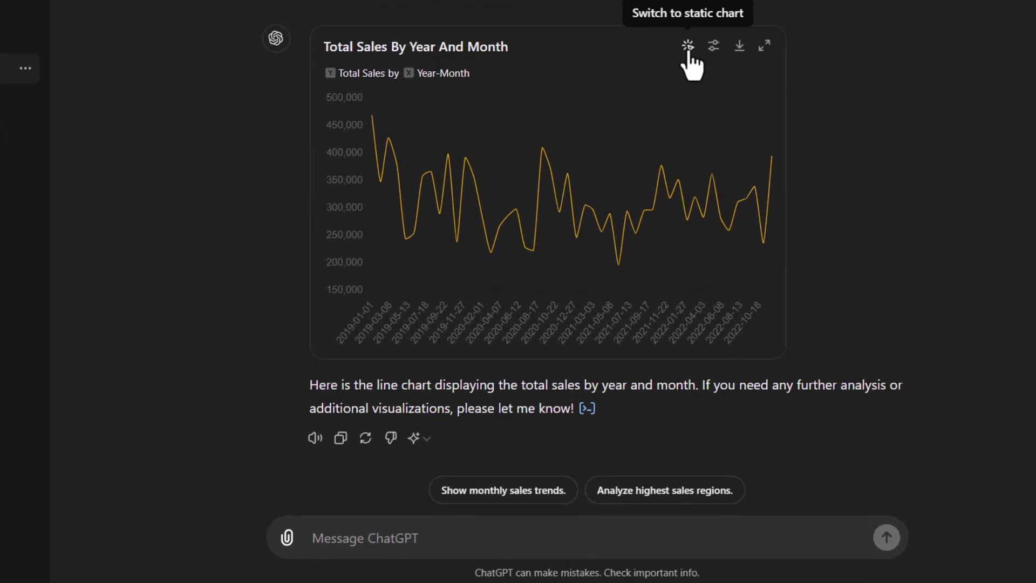
left_click(687, 56)
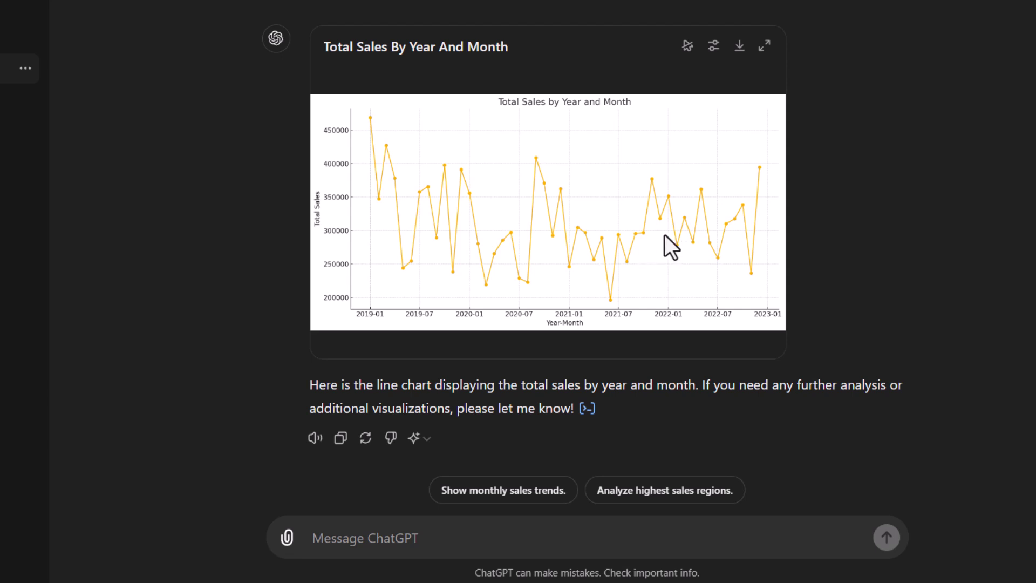
left_click(687, 49)
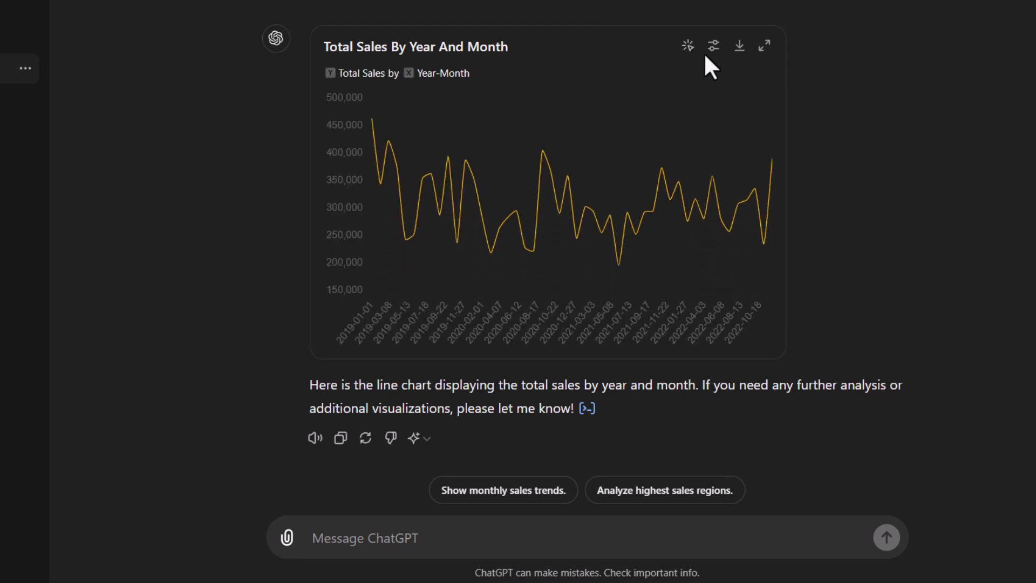
Step: Set the dataset color of the Total Sales By Year And Month line chart to light blue (29BDFD)
left_click(713, 48)
left_click(832, 112)
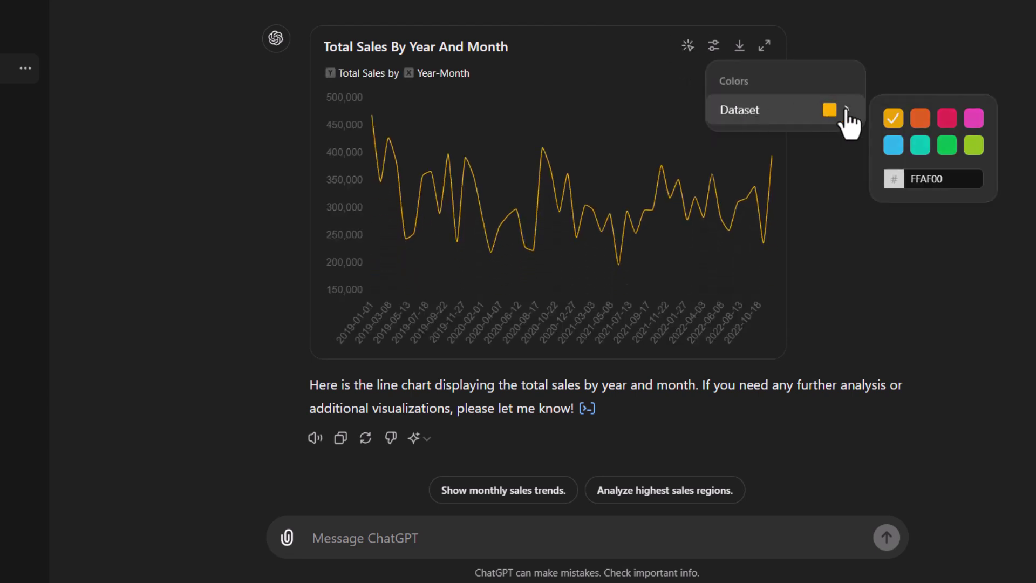
left_click(893, 143)
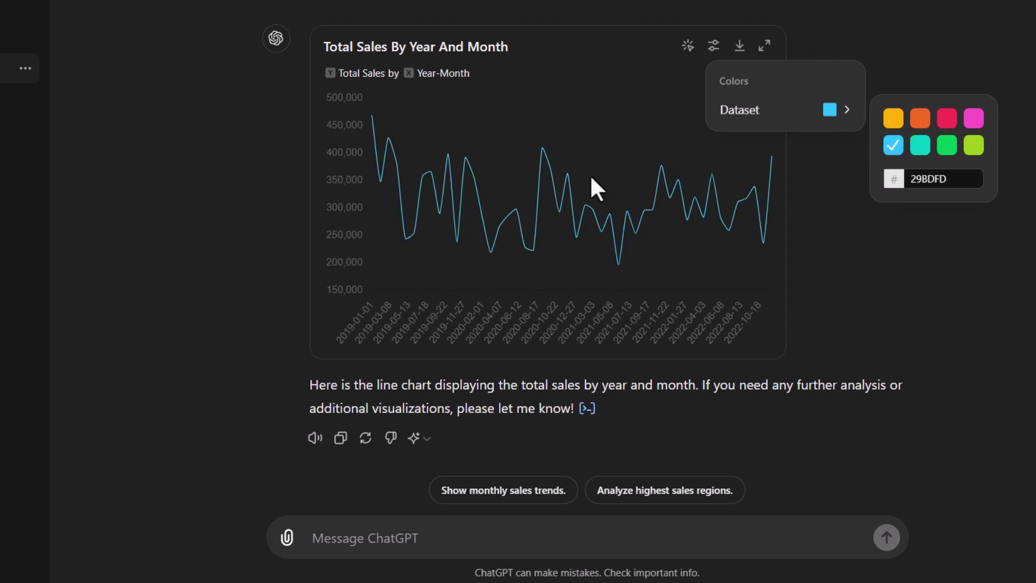
left_click(588, 135)
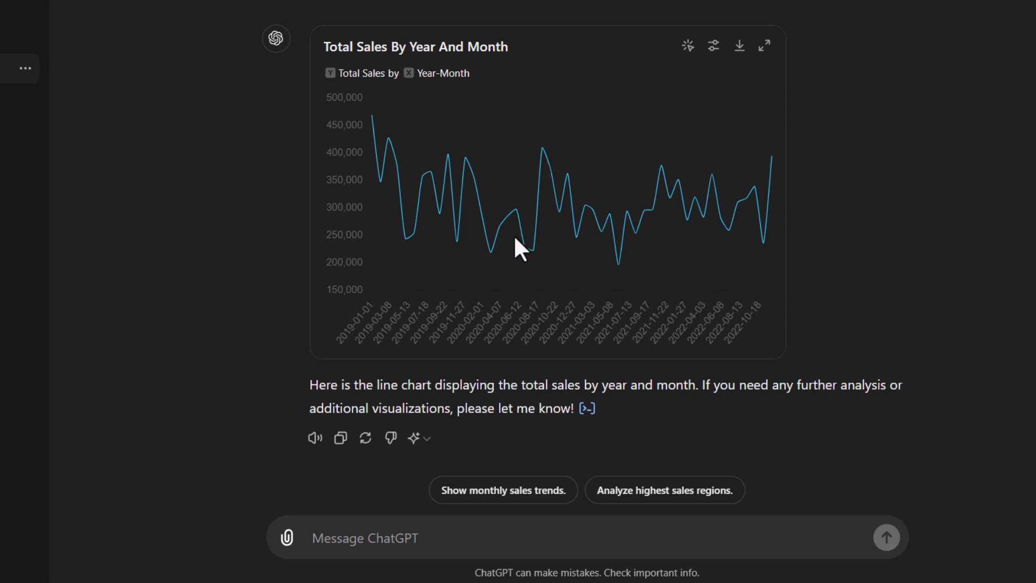
mouse_move(513, 212)
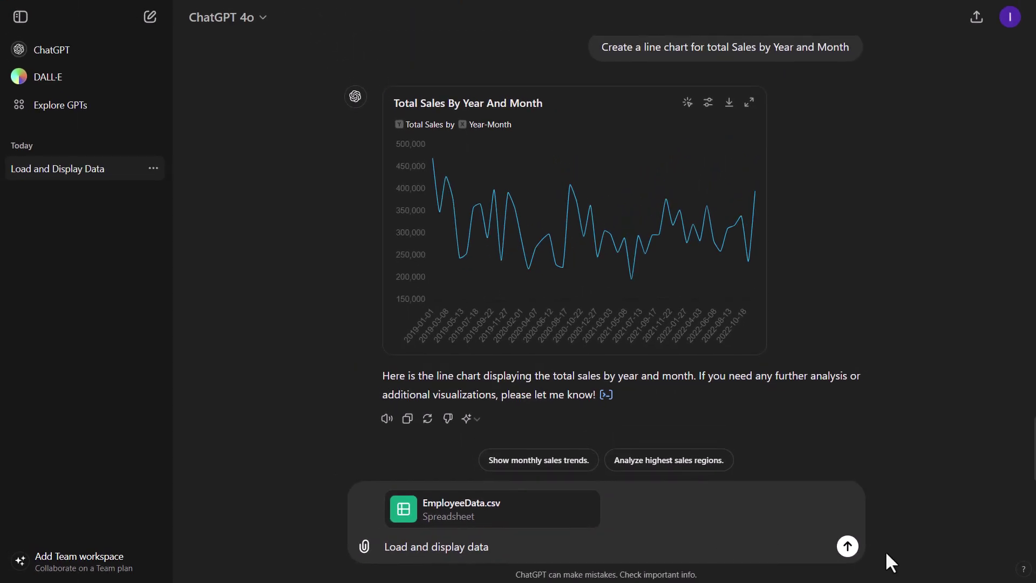
Step: Send the attached EmployeeData.csv with the prompt "Load and display data" and view its table enlarged
left_click(847, 546)
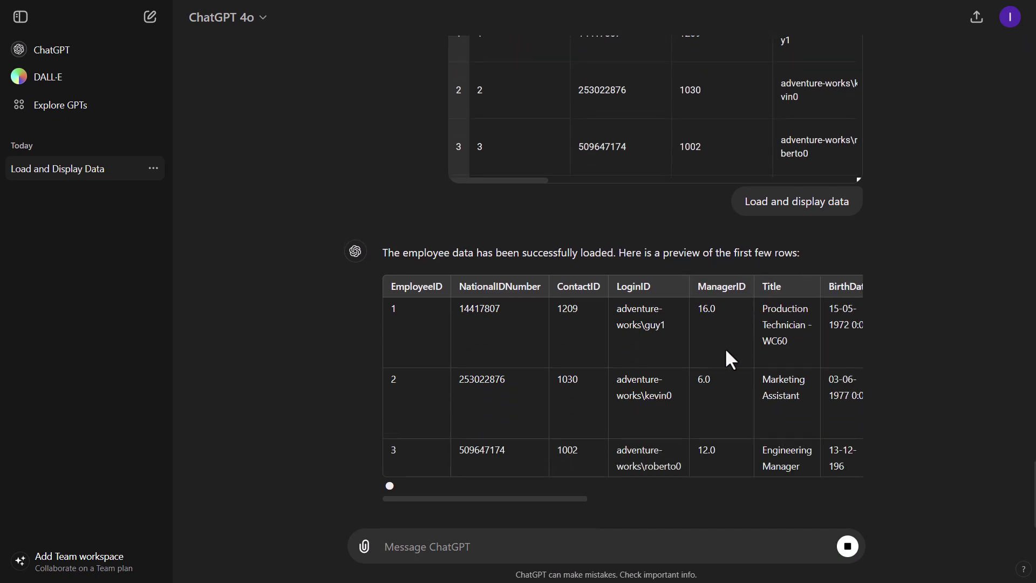
scroll(726, 351, "up", 7)
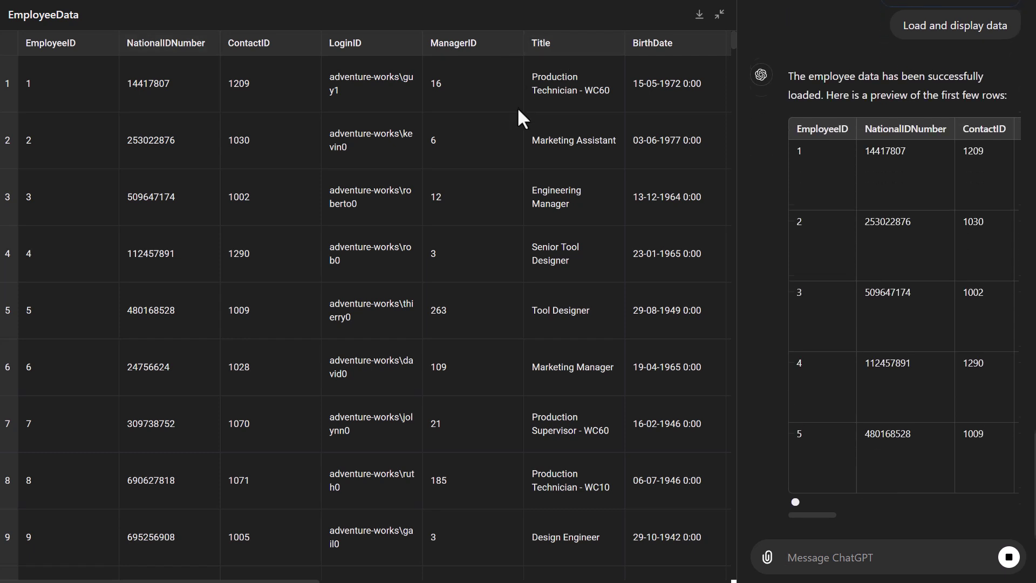
Step: Select the NationalIDNumber, ContactID and LoginID columns of the EmployeeData table and send the prompt "Remove columns" for them
left_click(168, 54)
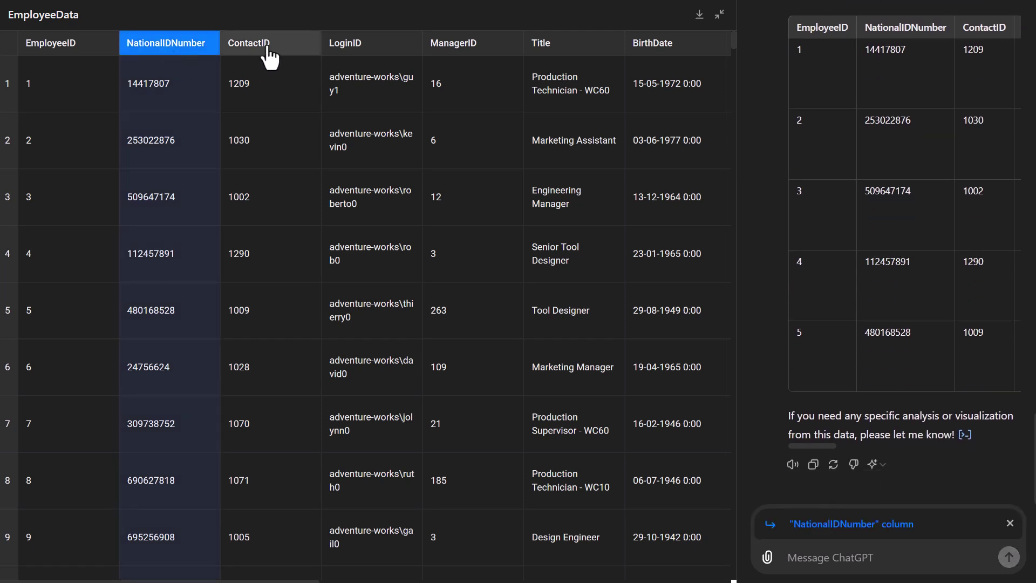
left_click(268, 54, "shift")
left_click(347, 54, "shift")
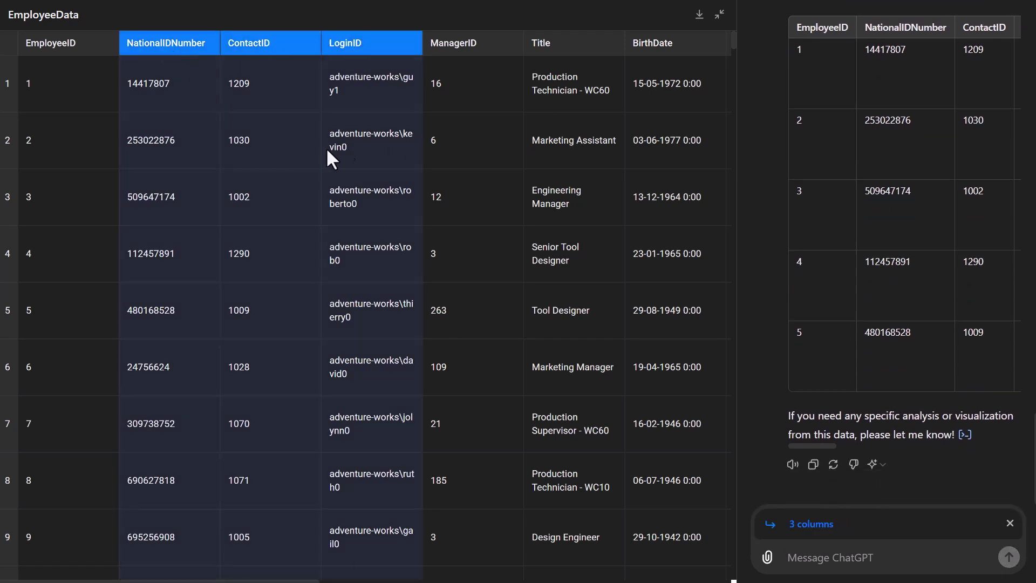
left_click(851, 557)
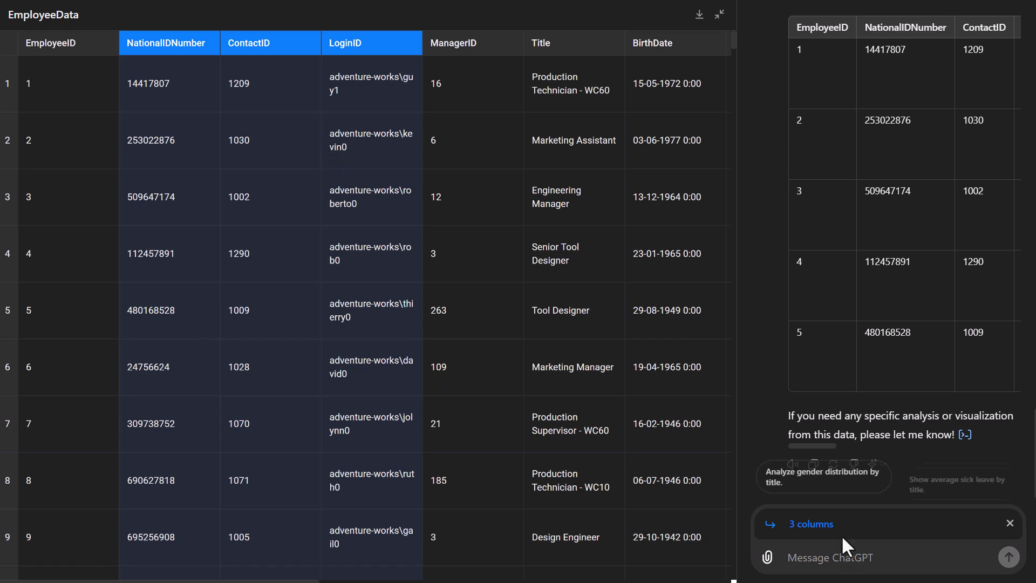
type("Re")
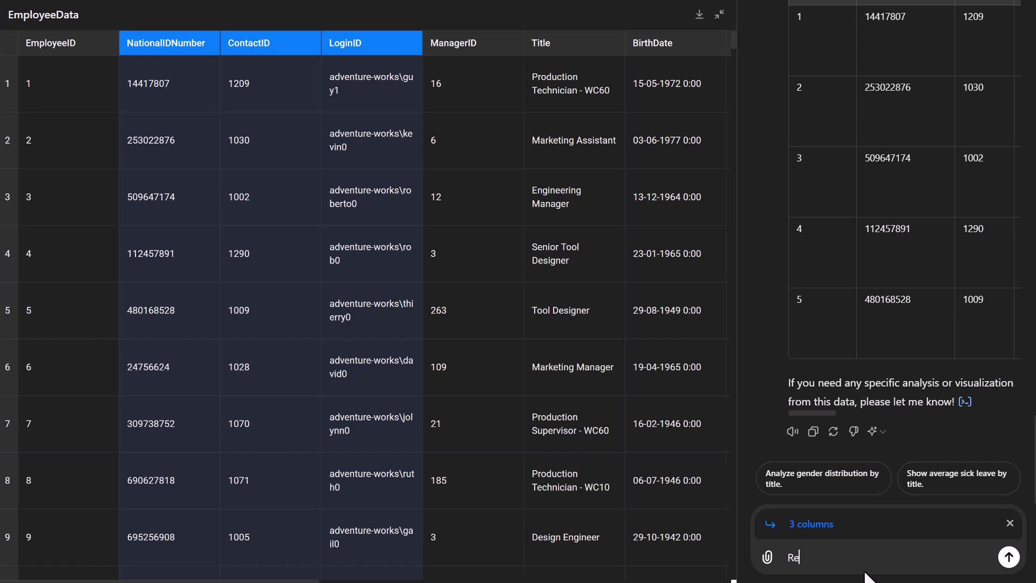
type("move columns")
key("Return")
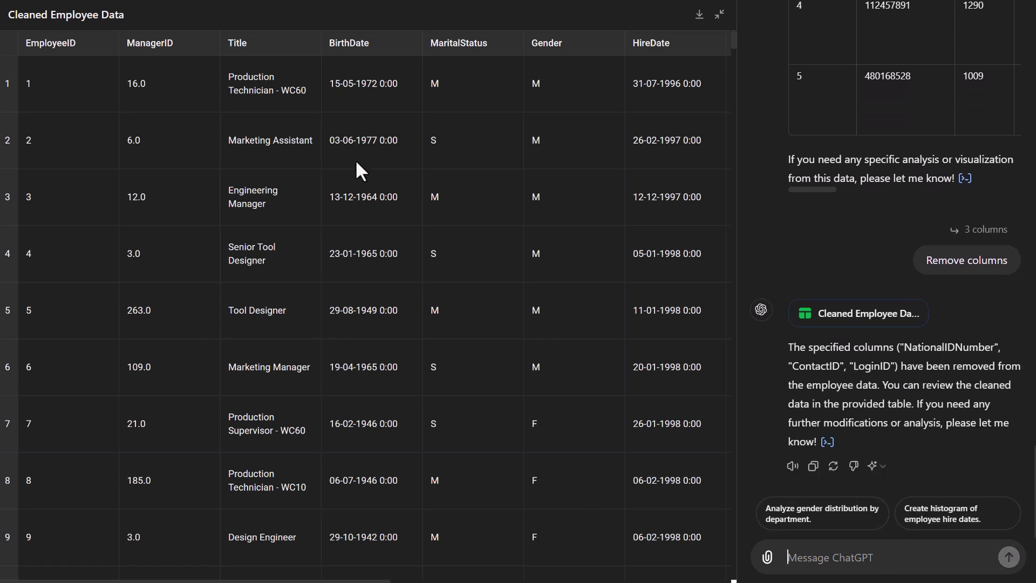
Step: Select the Title column of the employee table and send the prompt "Change heading to Job Position"
left_click(246, 52)
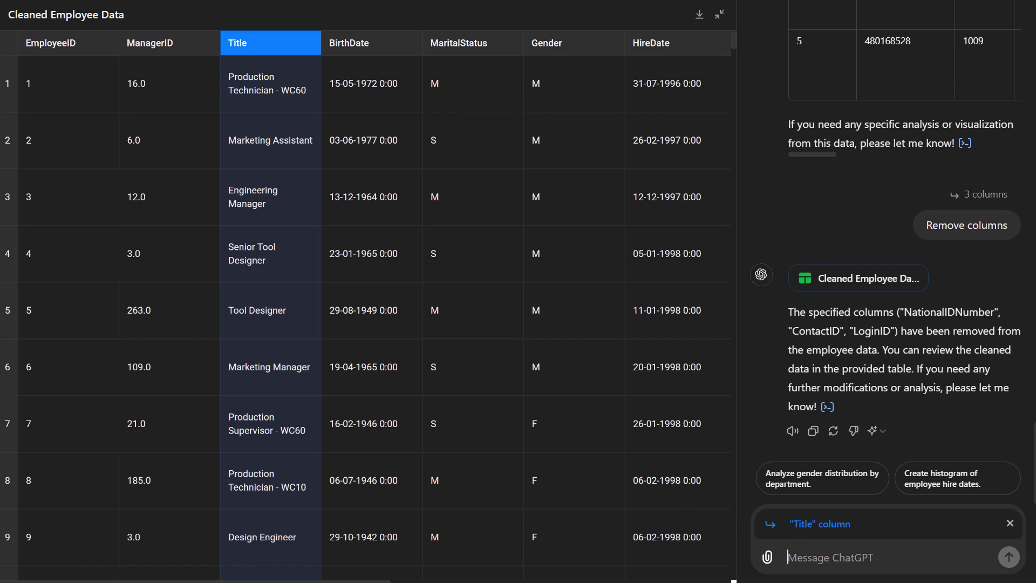
type("Change hea")
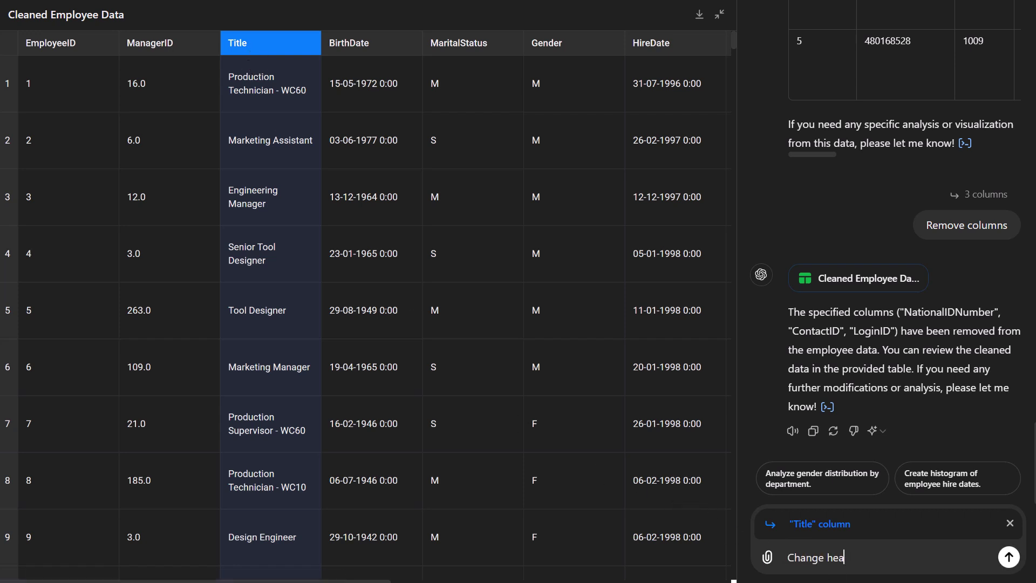
type("ding to Job Position")
key("Return")
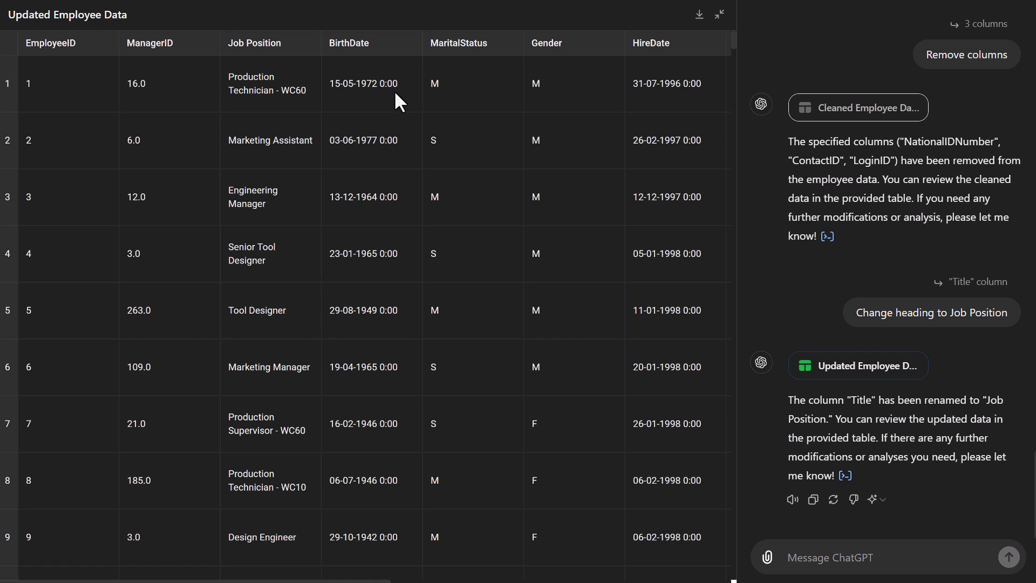
Step: Select the BirthDate column of the employee table and send the prompt "Remove time from field"
left_click(387, 52)
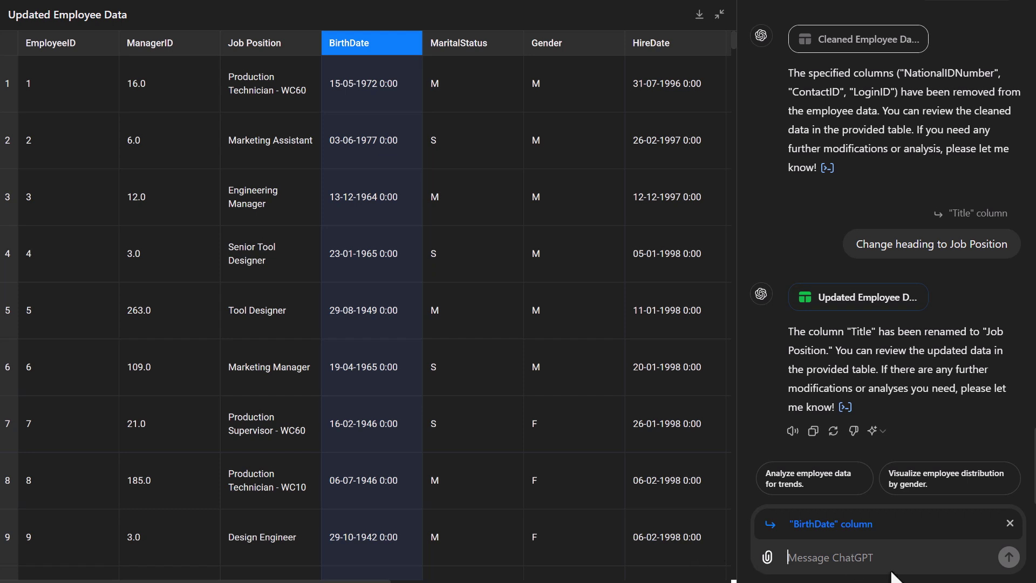
type("Remov")
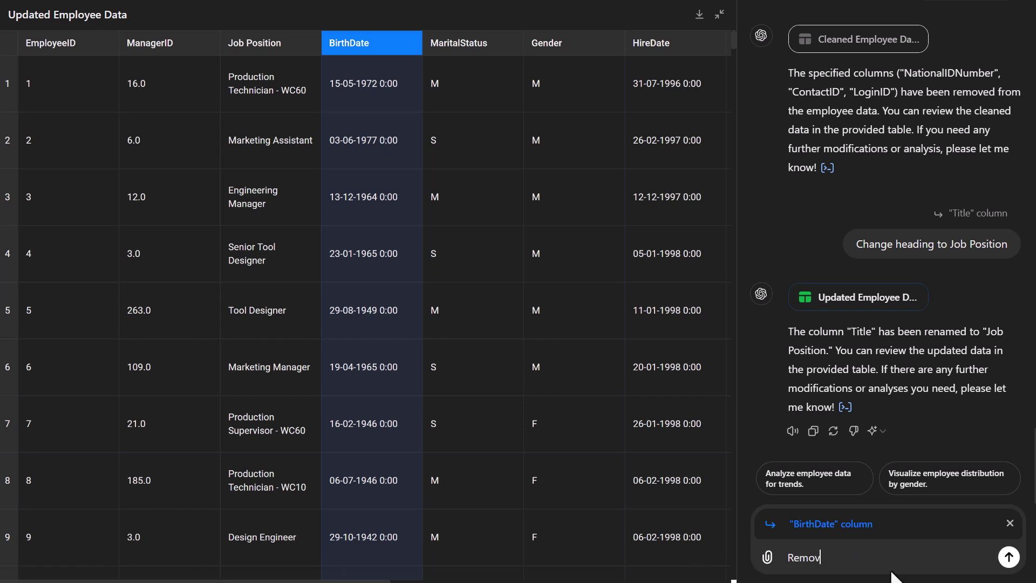
type("e time from field")
key("Return")
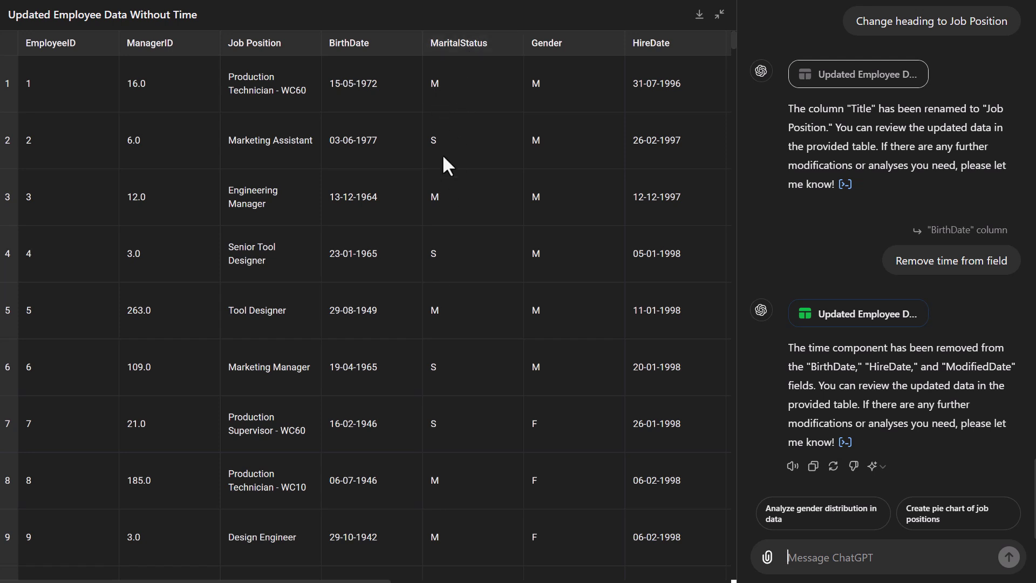
Step: Select the MaritalStatus column of the employee table and send the prompt "Change M to Married and S to Single"
left_click(462, 41)
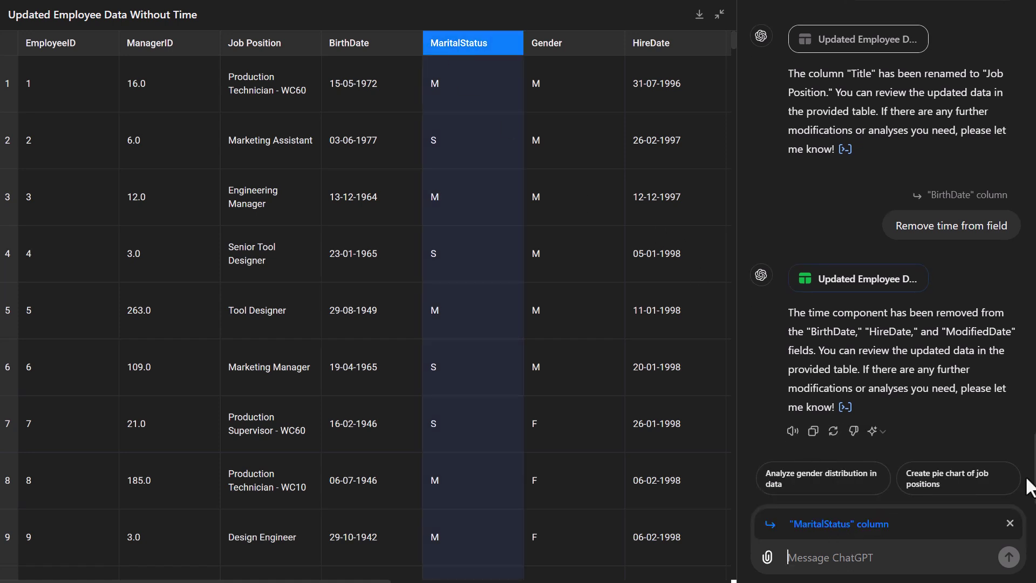
type("Change M")
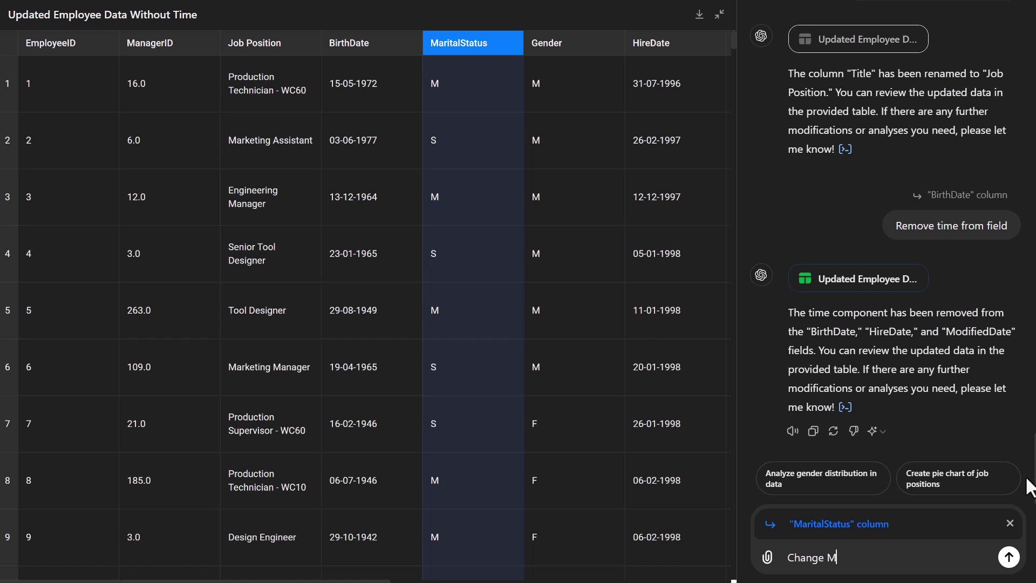
type(" to Married and S to Single")
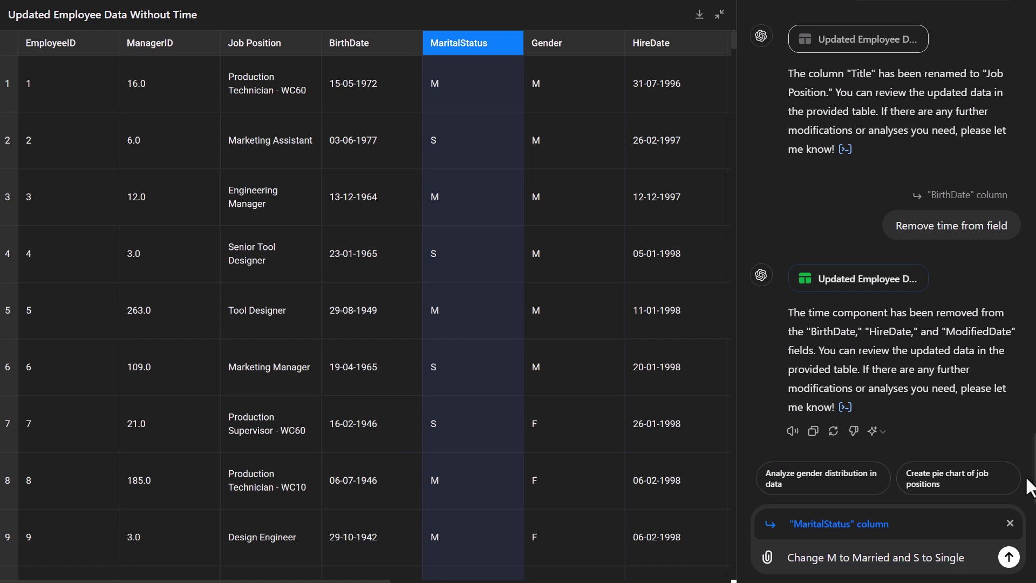
key("Return")
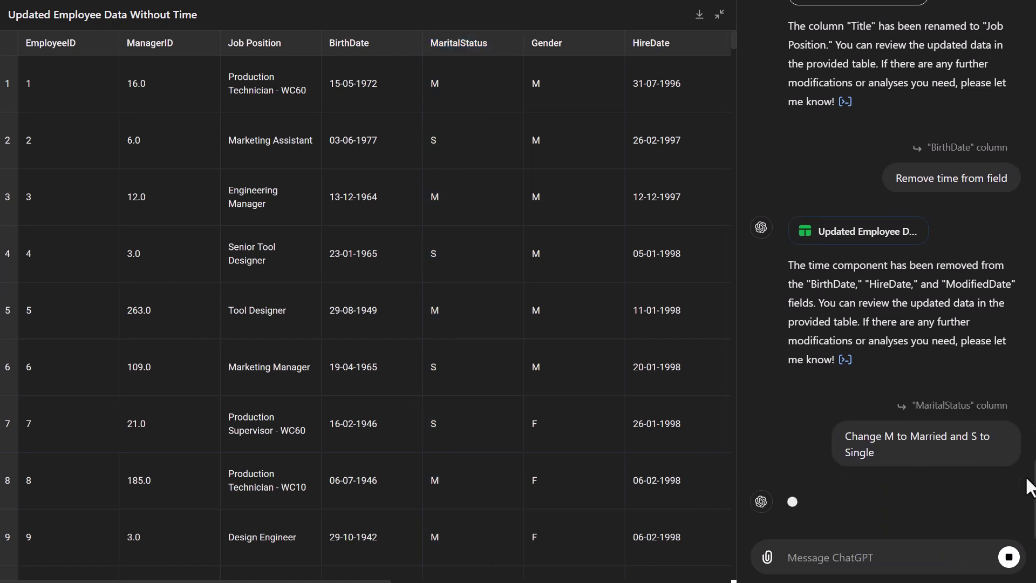